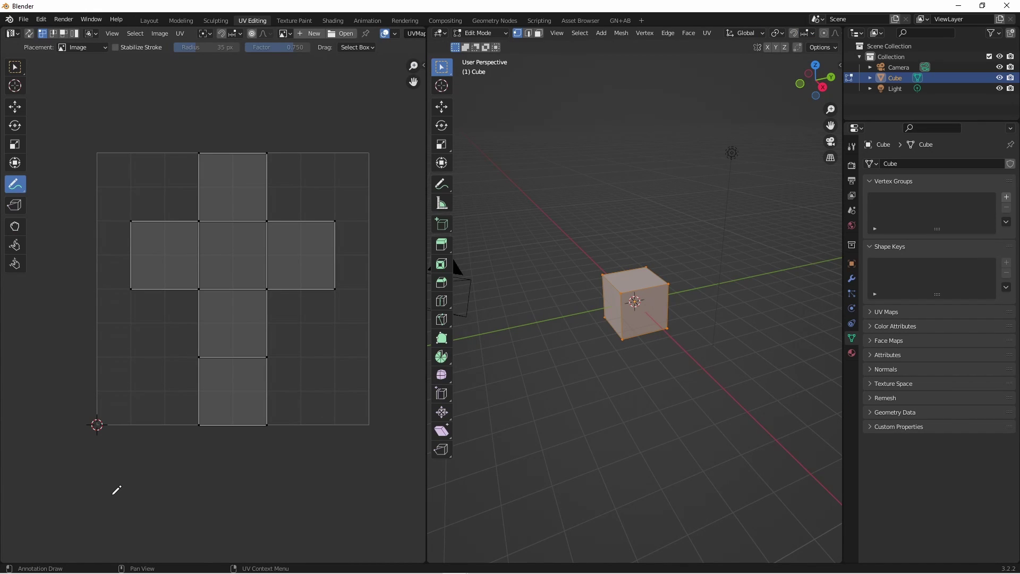
Annotate the UV grid's lower corners as 0,0 and 1,0 and draw an arrow between them.
mouse_move(78, 455)
left_mouse_down()
mouse_move(103, 452)
mouse_move(104, 481)
left_mouse_up()
mouse_move(138, 450)
left_mouse_down()
mouse_move(344, 443)
mouse_move(343, 458)
left_mouse_up()
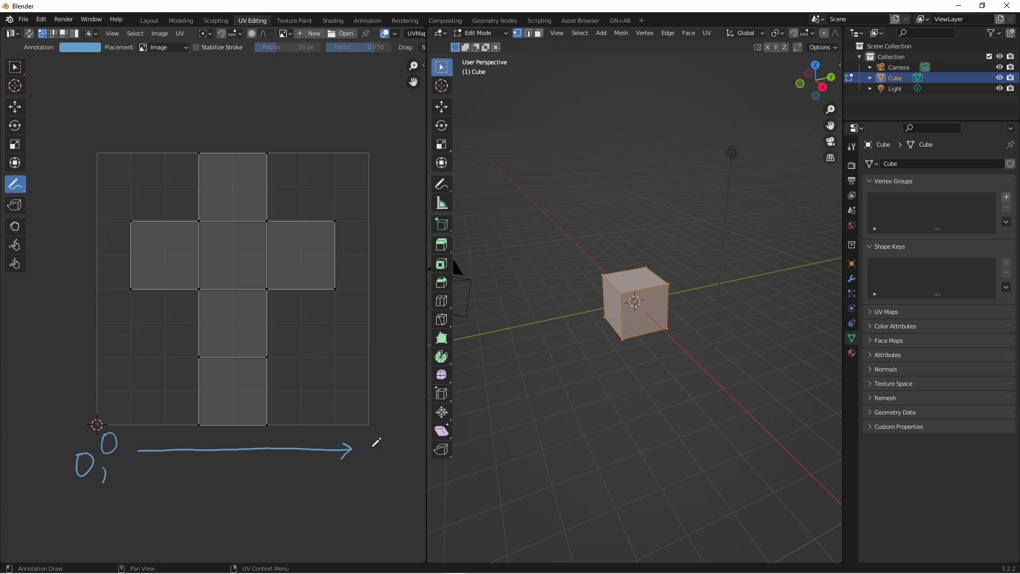
left_click_drag(362, 444, 377, 474)
mouse_move(386, 433)
left_mouse_down()
mouse_move(392, 452)
mouse_move(379, 441)
left_mouse_up()
Draw an upward arrow along the UV grid's left edge and annotate its upper corners as 0,1 and 1,1.
left_click_drag(82, 412, 89, 216)
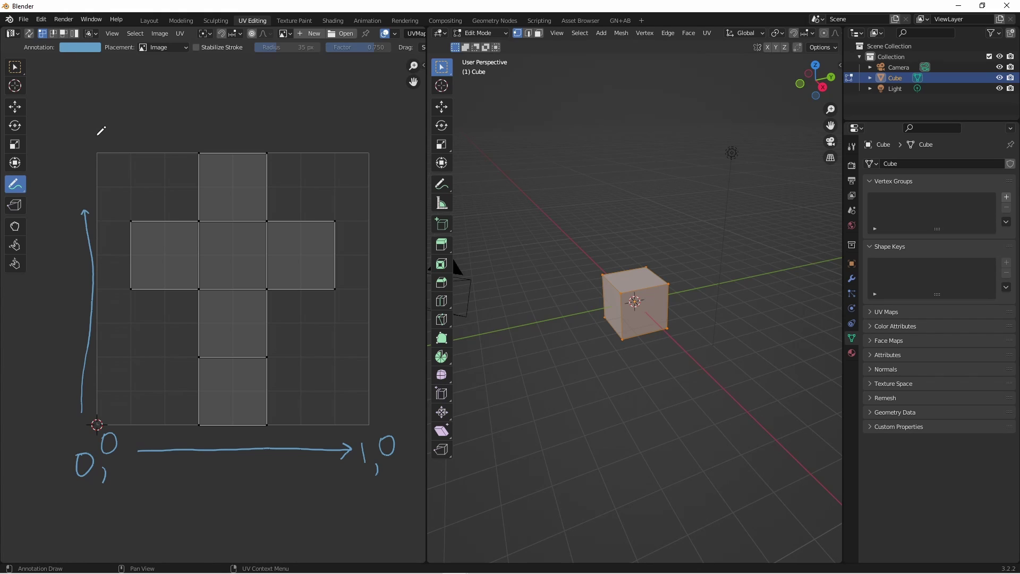
mouse_move(66, 141)
left_mouse_down()
mouse_move(63, 150)
mouse_move(91, 142)
mouse_move(89, 158)
left_mouse_up()
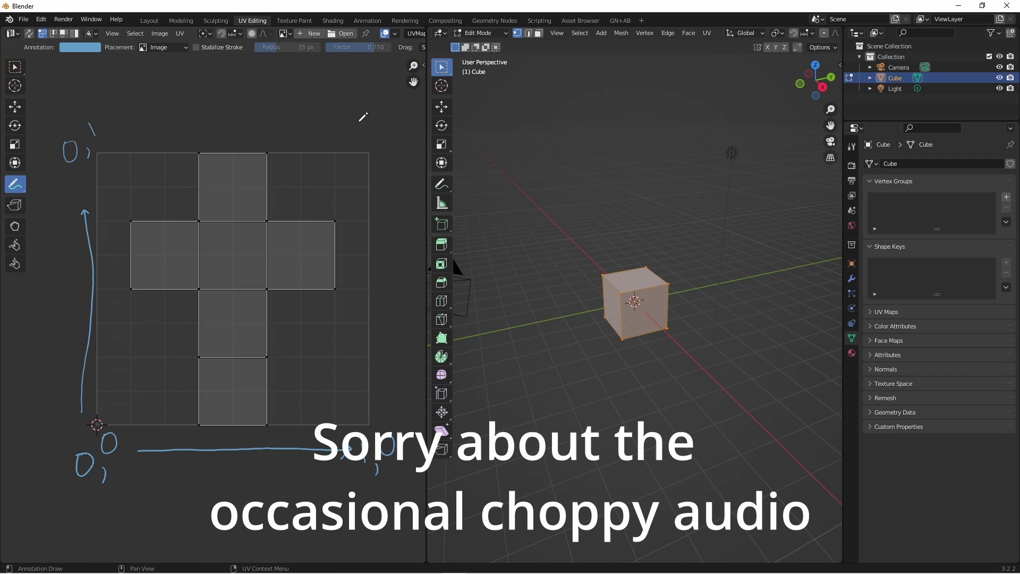
mouse_move(350, 112)
left_mouse_down()
mouse_move(352, 137)
mouse_move(368, 147)
left_mouse_up()
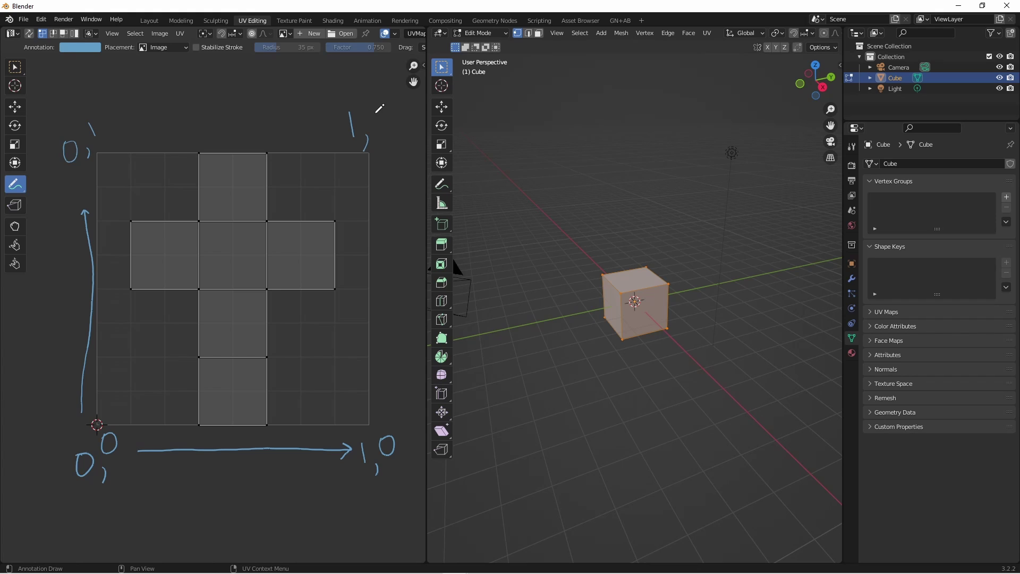
left_click_drag(375, 107, 381, 148)
Select the cube's front face in front view and enlarge its UVs to nearly fill the 0–1 UV grid.
key("KP_1")
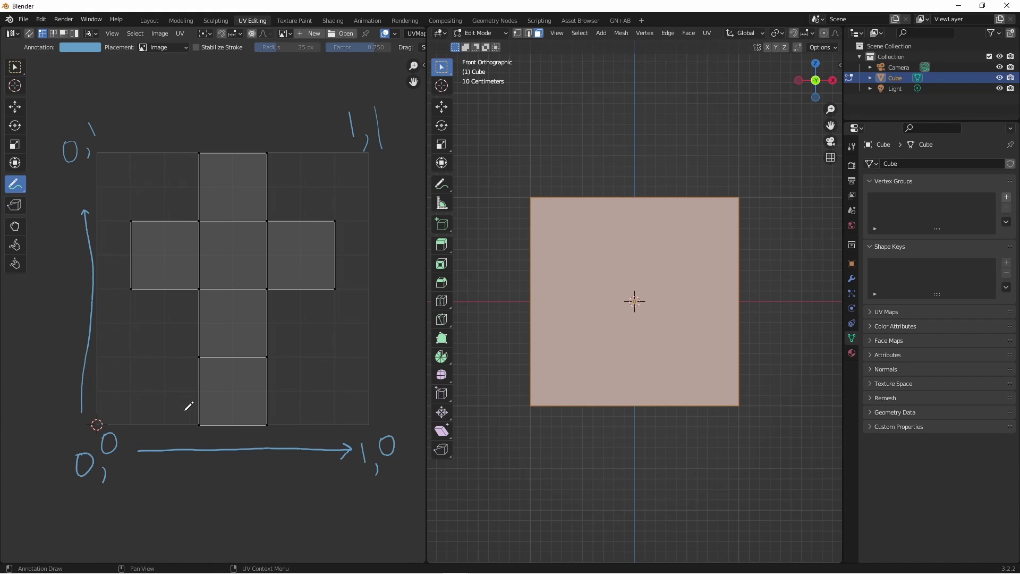
left_click(606, 295)
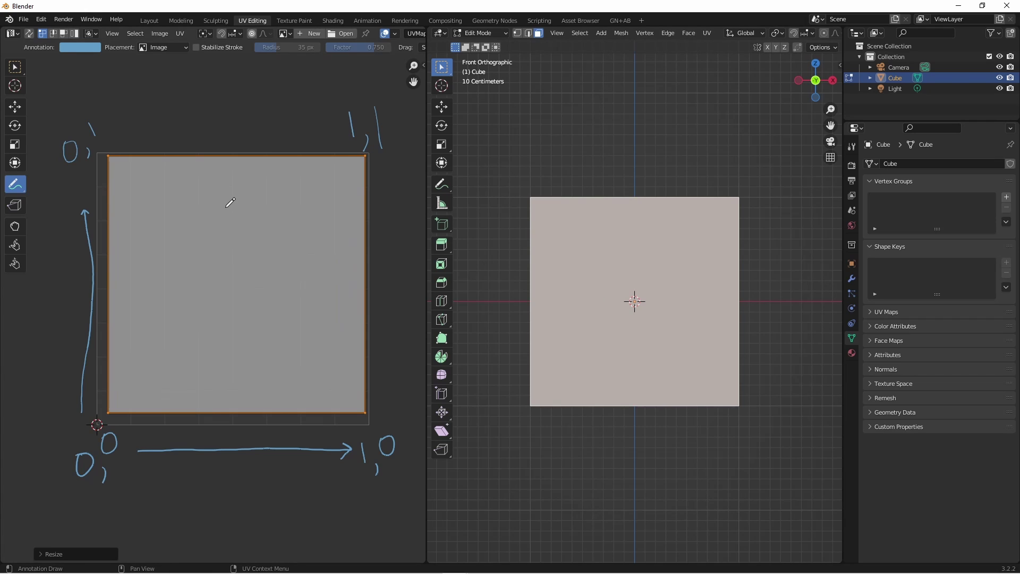
key("g")
left_click(225, 202)
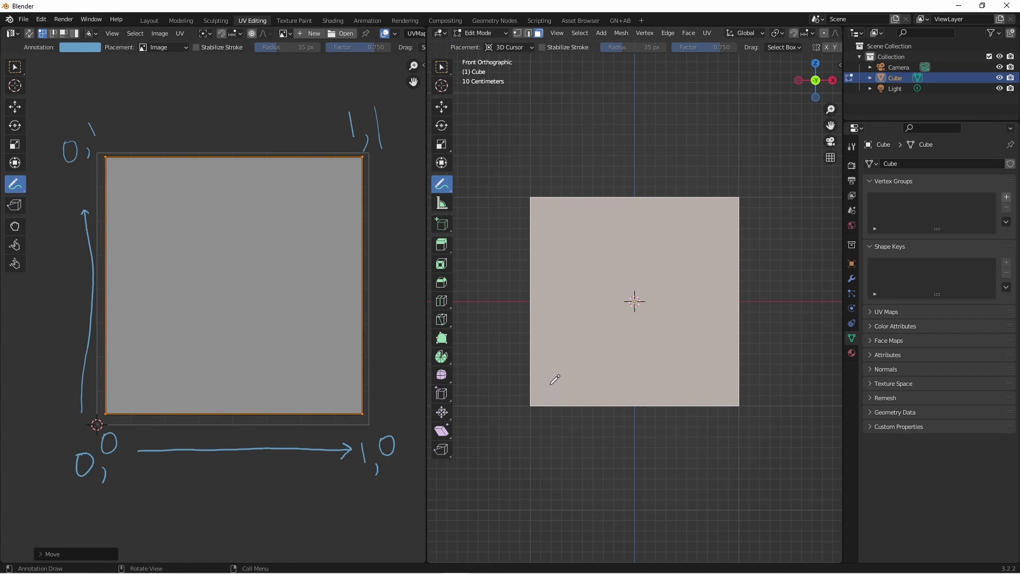
Annotate the front face's corners in the 3D view with their matching UV coordinates, starting with 0 0 and 0 1.
mouse_move(552, 378)
left_mouse_down()
mouse_move(547, 391)
mouse_move(561, 372)
left_mouse_up()
left_click_drag(543, 217, 543, 217)
left_click_drag(559, 208, 563, 217)
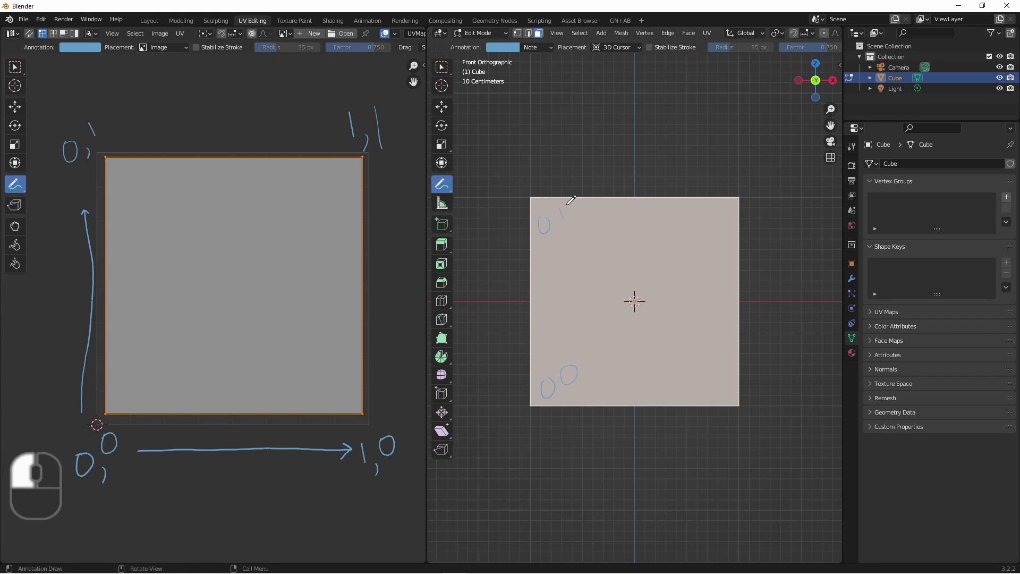
mouse_move(698, 218)
left_mouse_down()
mouse_move(702, 229)
mouse_move(725, 218)
left_mouse_up()
left_click_drag(736, 364, 721, 408)
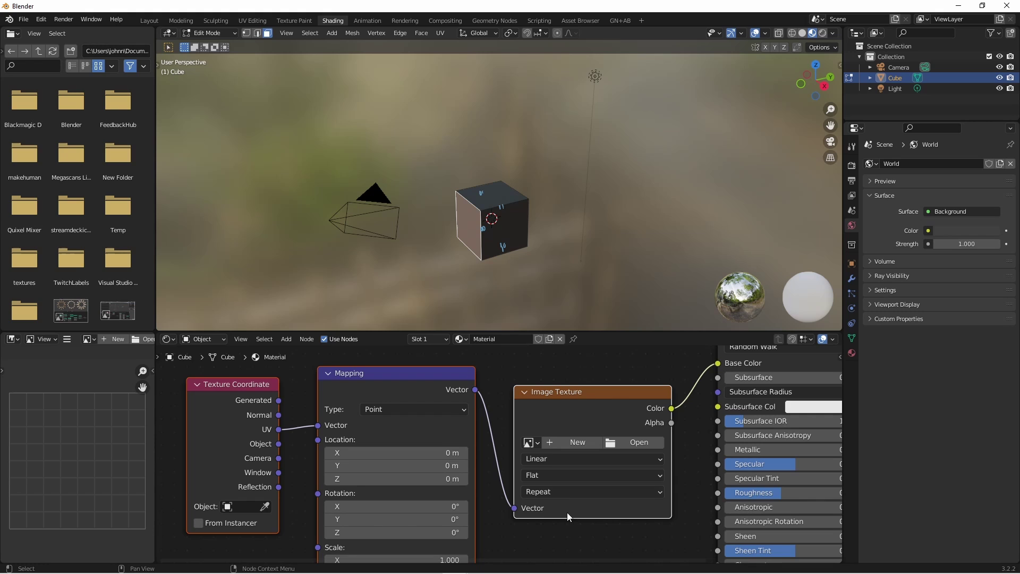
Try the Repeat and Extend extension modes on the Image Texture node and settle on Clip.
left_click(569, 492)
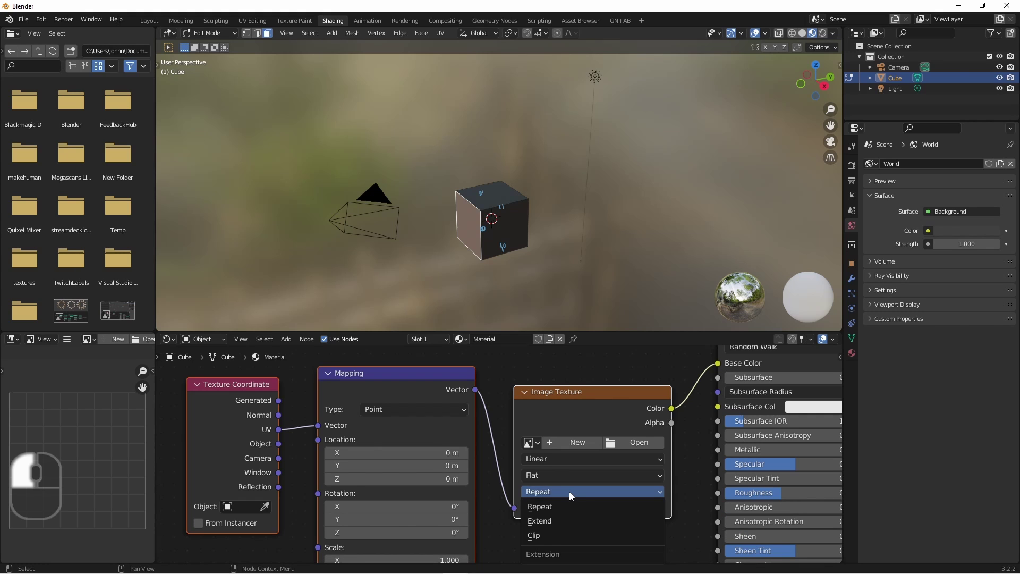
left_click(577, 507)
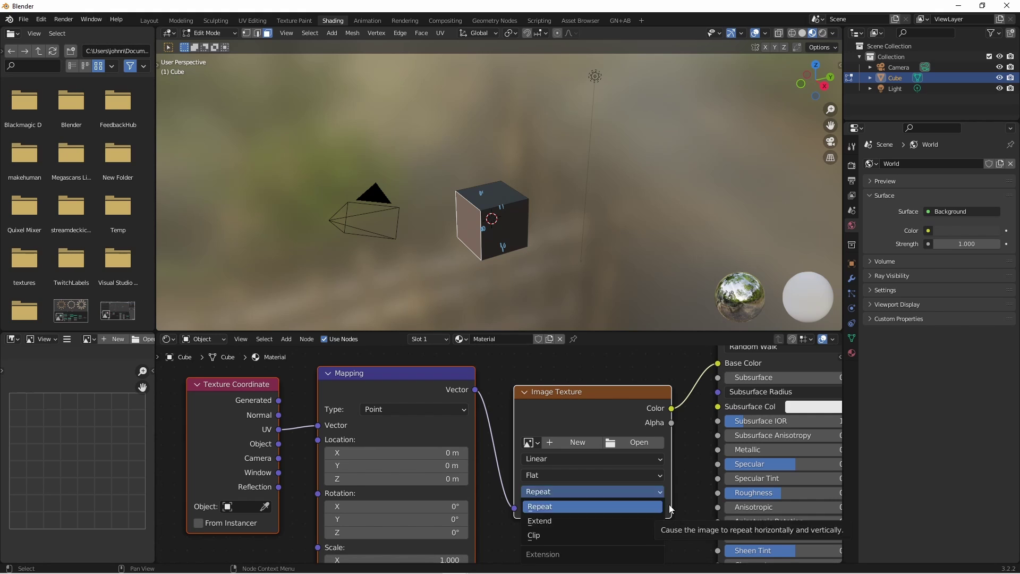
left_click(656, 507)
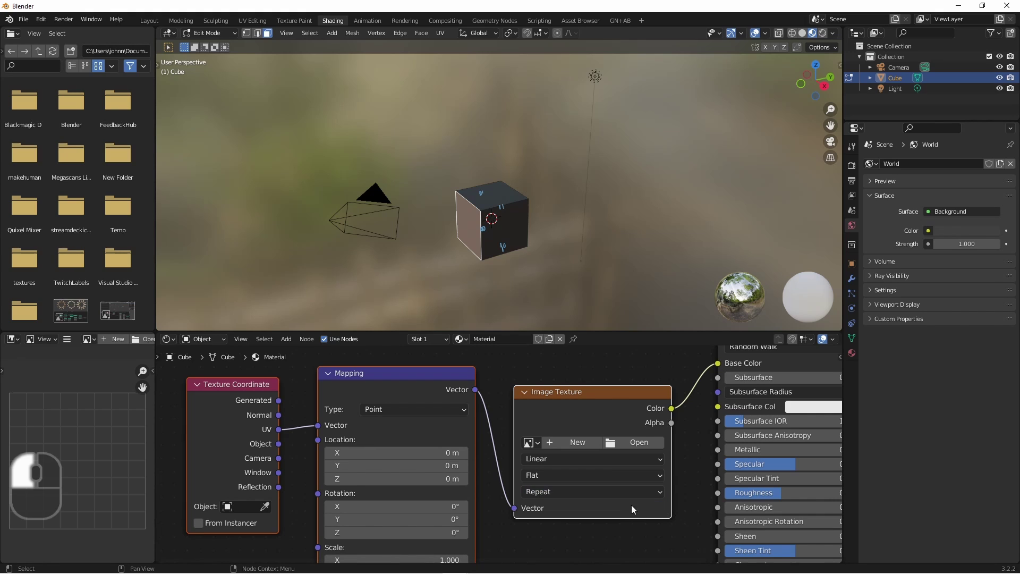
left_click(623, 499)
left_click(622, 495)
left_click(603, 515)
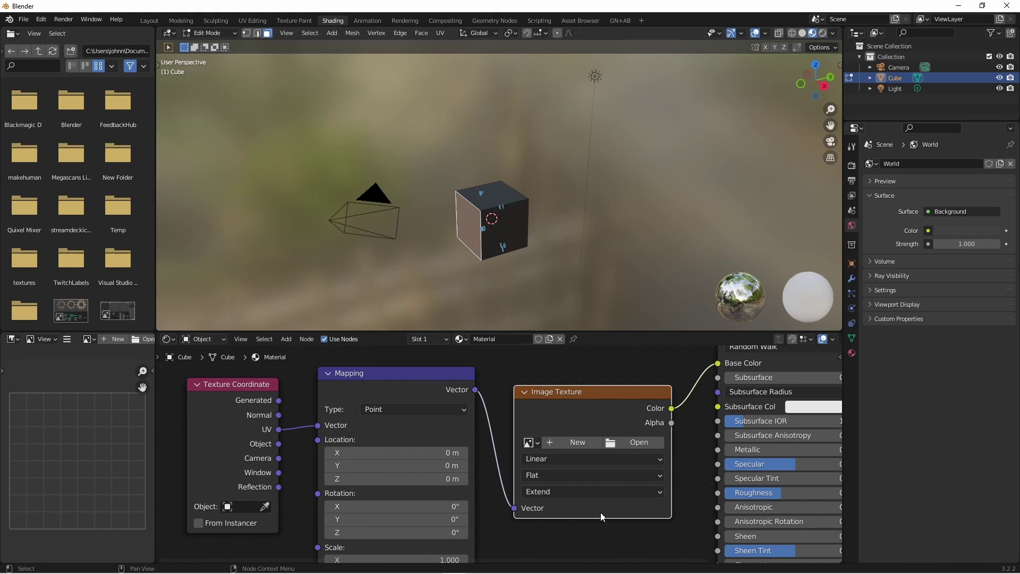
left_click(597, 492)
left_click(593, 534)
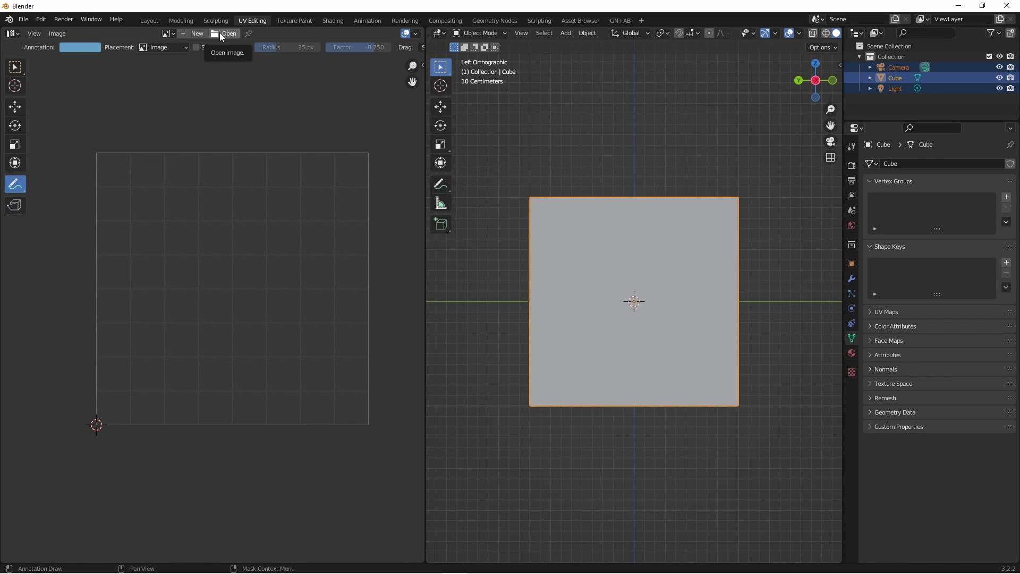
Load all the numbered card images from the Cards - Copy folder into the UV editor as one UDIM image.
left_click(222, 34)
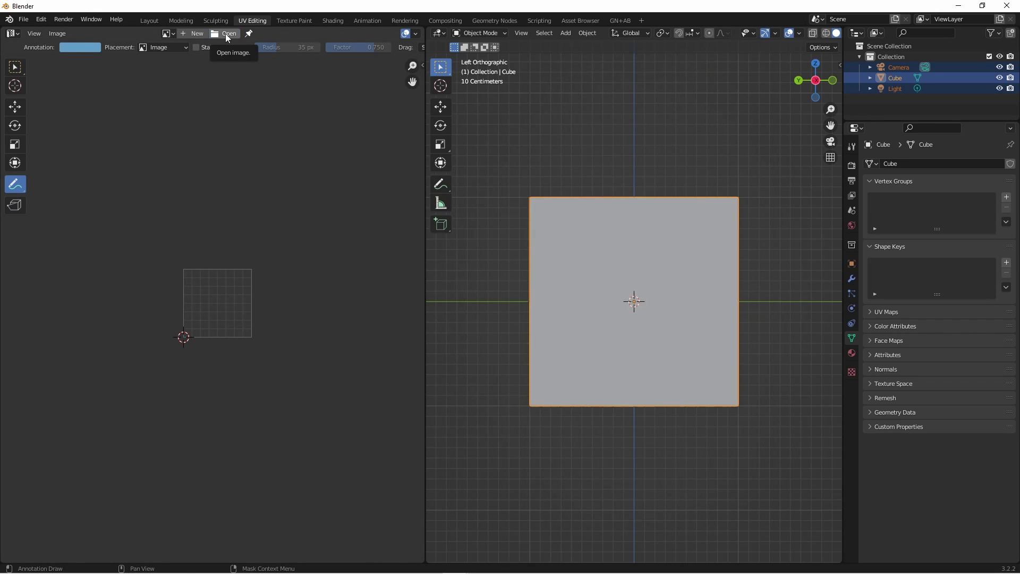
left_click(226, 34)
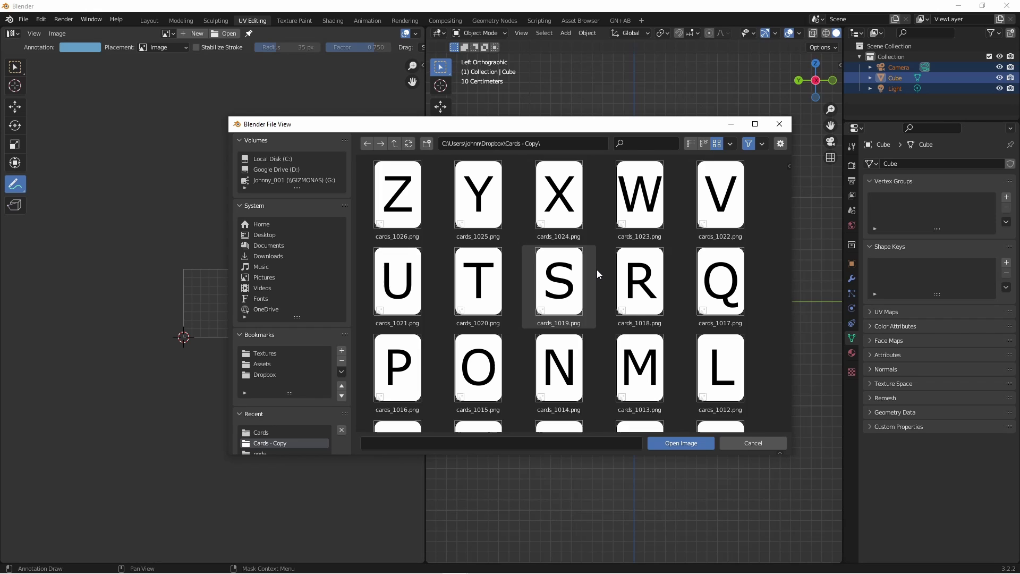
key("a")
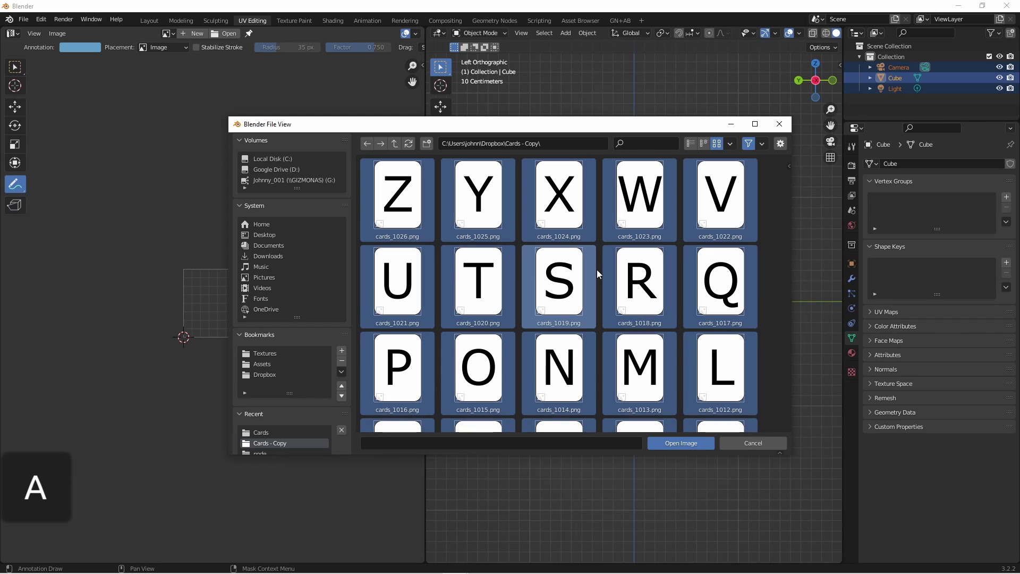
left_click(681, 442)
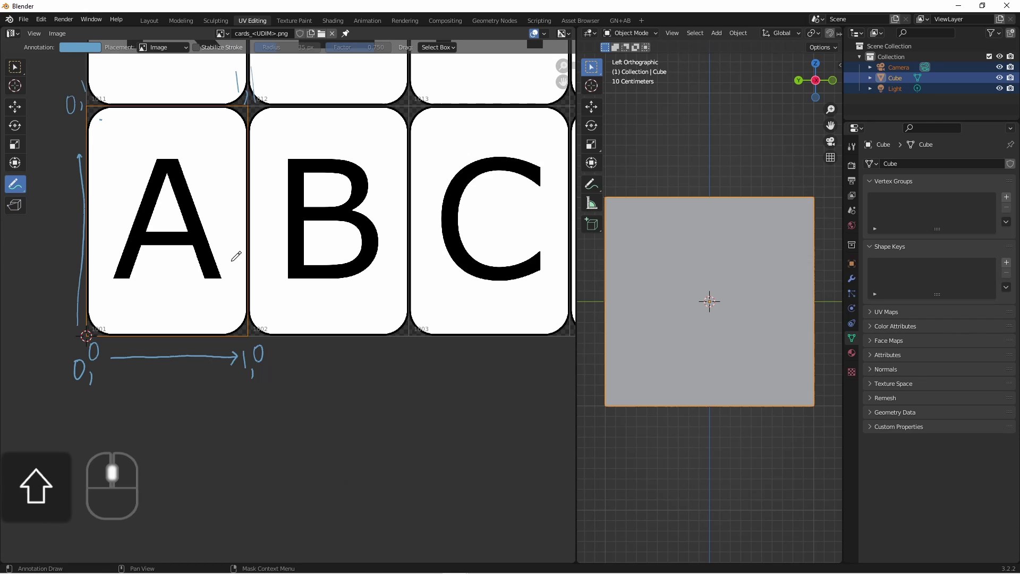
Annotate the lower edge of the B tile with a line leading to the coordinate 2,0.
middle_click_drag(232, 255, 320, 282, "shift")
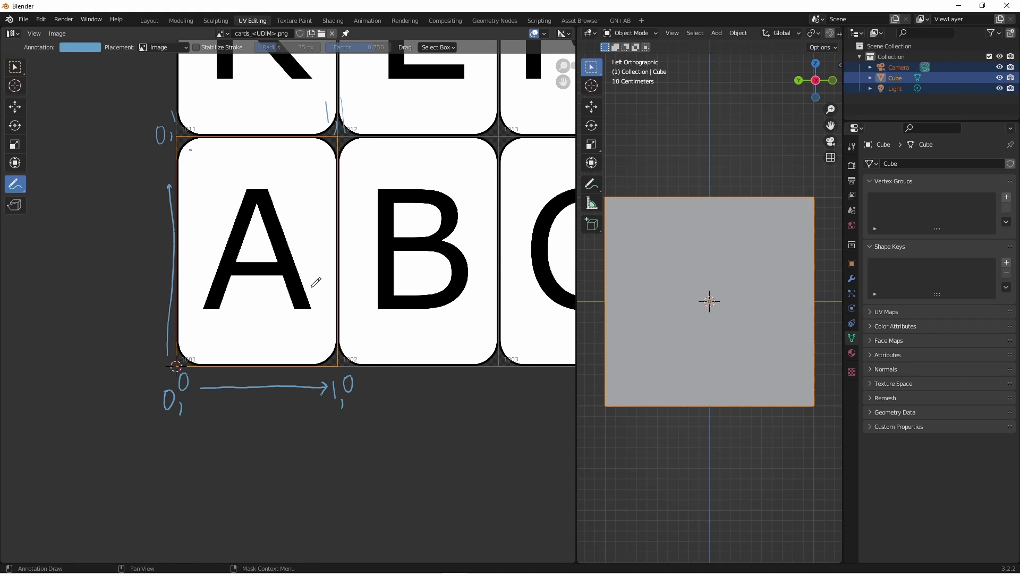
middle_click_drag(313, 286, 206, 292, "shift")
mouse_move(260, 395)
left_mouse_down()
mouse_move(354, 399)
mouse_move(386, 408)
mouse_move(393, 423)
mouse_move(409, 395)
left_mouse_up()
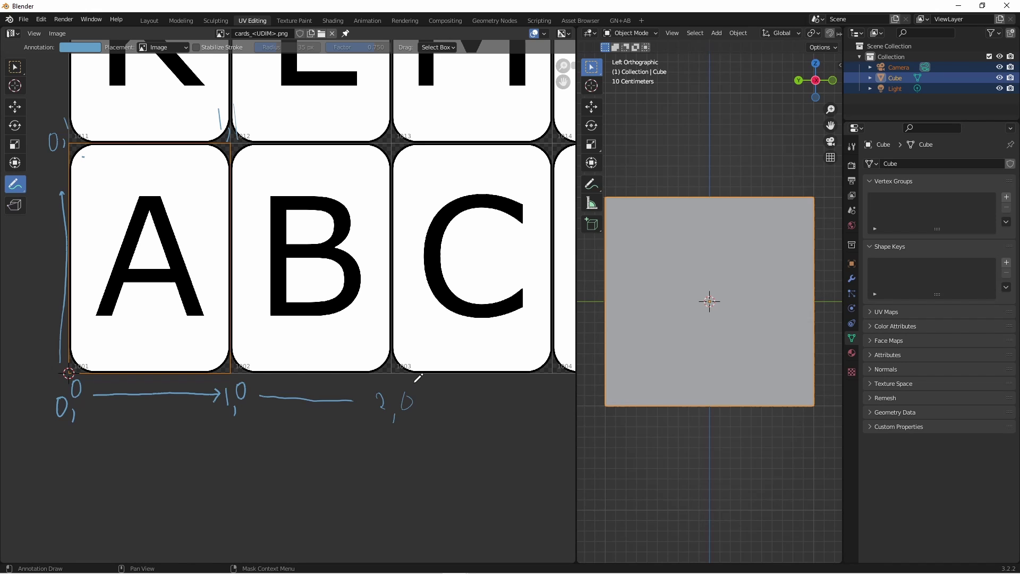
Label the remaining tile corners below the lowest card row with coordinates 3,0 through 10,0.
scroll(415, 381, "down", 4)
middle_click_drag(414, 381, 146, 390)
left_click_drag(133, 370, 135, 387)
left_click_drag(207, 362, 215, 381)
left_click_drag(297, 366, 286, 386)
left_click_drag(385, 371, 378, 395)
middle_click_drag(491, 366, 178, 355)
left_click_drag(234, 349, 249, 349)
left_click_drag(311, 353, 311, 370)
left_click_drag(325, 378, 322, 389)
left_click_drag(331, 353, 330, 354)
left_click_drag(388, 355, 387, 371)
left_click_drag(400, 355, 401, 356)
scroll(416, 355, "down", 2)
middle_click_drag(372, 350, 560, 362)
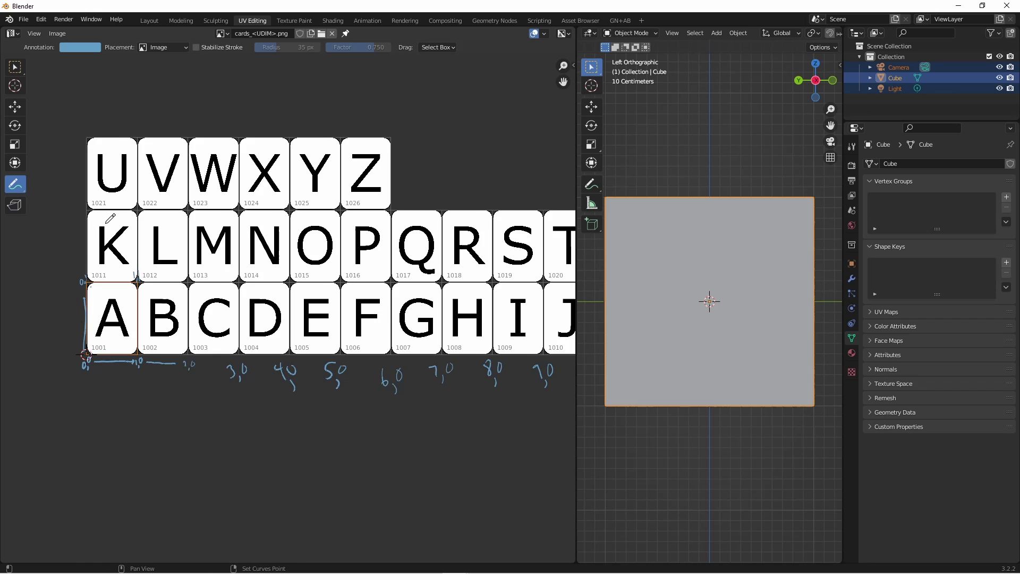
Label the outer left corners above the K and U card rows as 0,2 and 0,3.
middle_click_drag(106, 227, 288, 270, "shift")
scroll(289, 272, "up", 4)
left_click_drag(195, 168, 193, 168)
left_click_drag(214, 163, 228, 180)
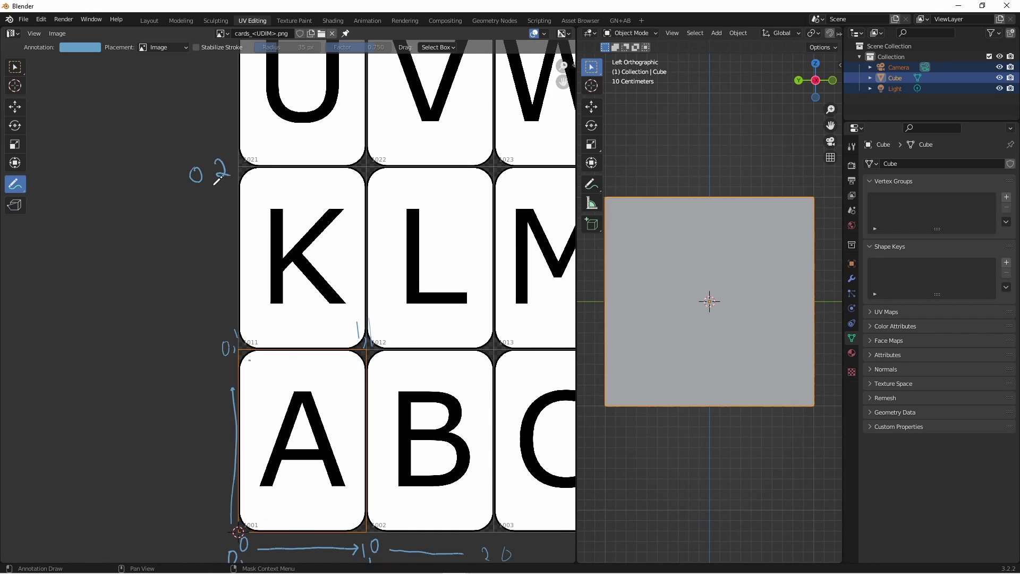
middle_click_drag(217, 178, 229, 314, "shift")
scroll(229, 313, "down", 1)
left_click_drag(196, 160, 218, 171)
scroll(340, 239, "down", 4)
middle_click_drag(340, 239, 165, 215, "shift")
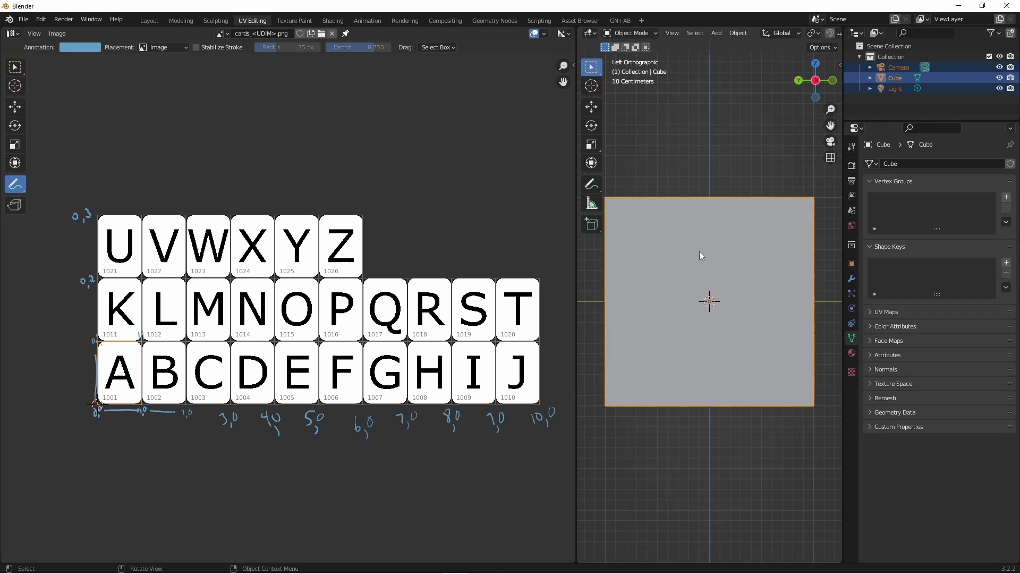
Select the cube and assign cards_<UDIM>.png to its material's Image Texture node.
left_click(726, 249)
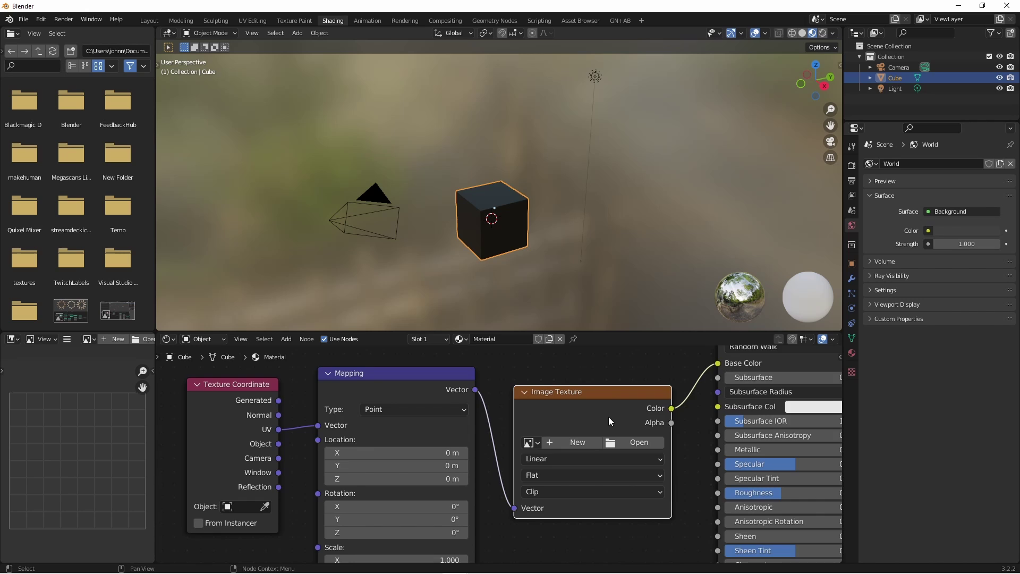
scroll(608, 416, "down", 1)
middle_click_drag(610, 418, 551, 388, "shift")
left_click(470, 412)
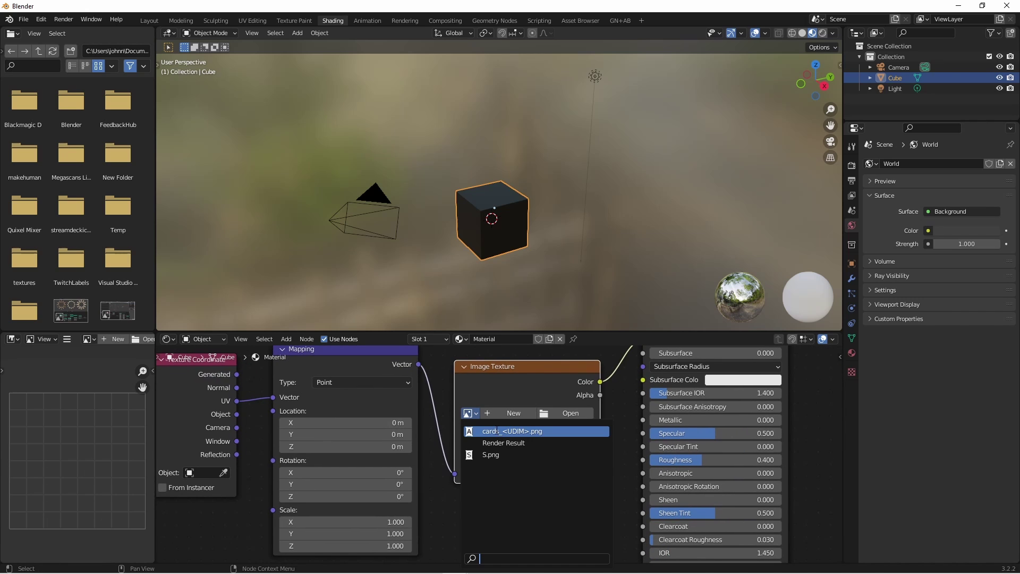
left_click(497, 431)
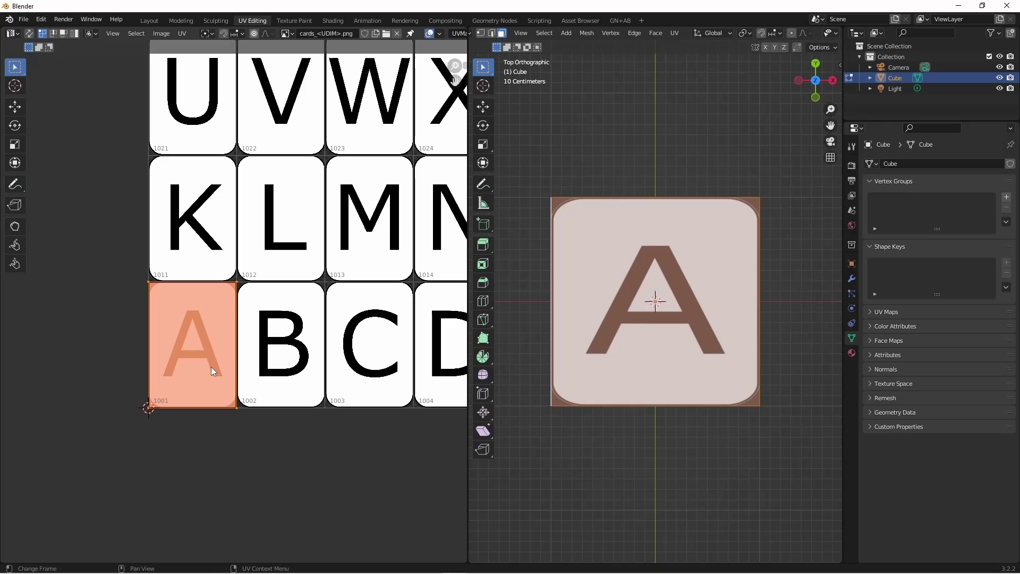
Move the top face's UVs from the A tile to the K tile, trying different letters on the face.
key("g")
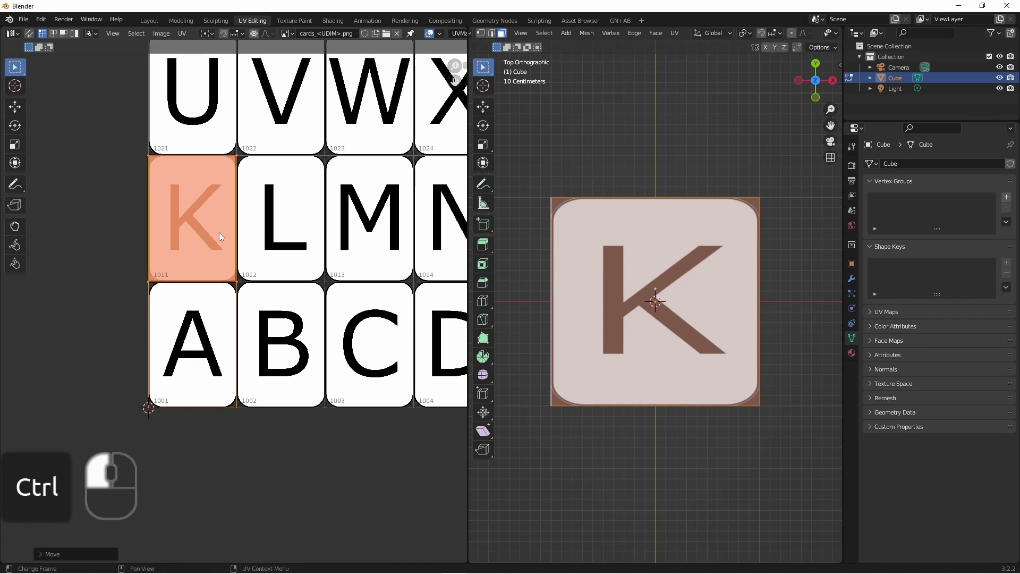
left_click(396, 368)
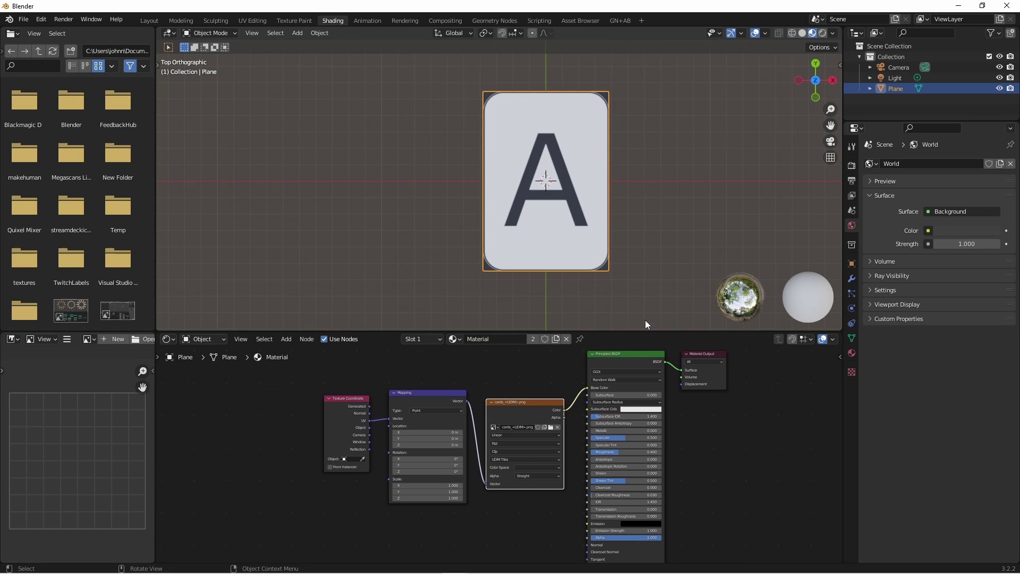
Enlarge the shader node editor and frame the Mapping and card image nodes.
left_click_drag(670, 332, 666, 286)
scroll(563, 420, "up", 1)
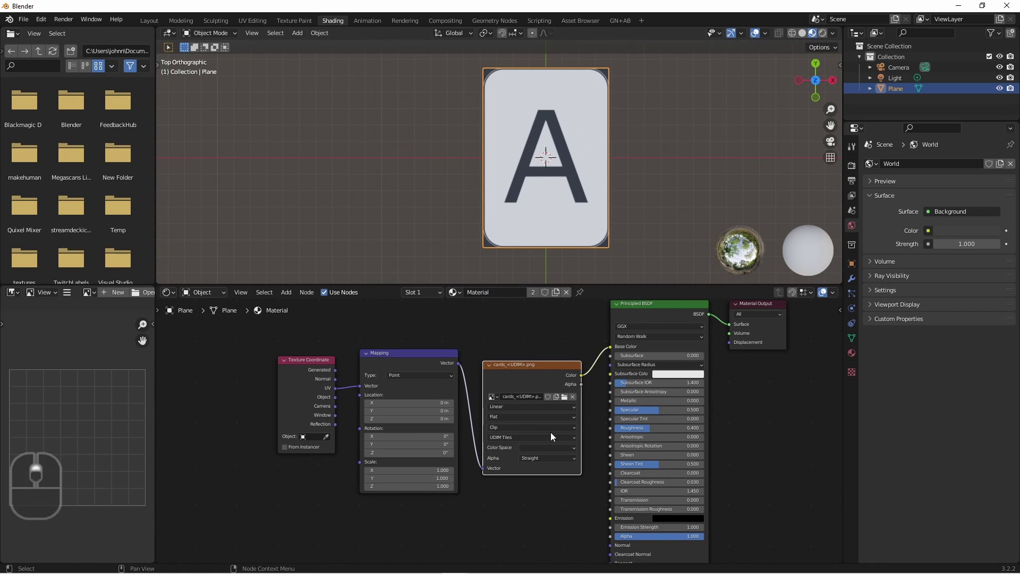
scroll(371, 396, "up", 3)
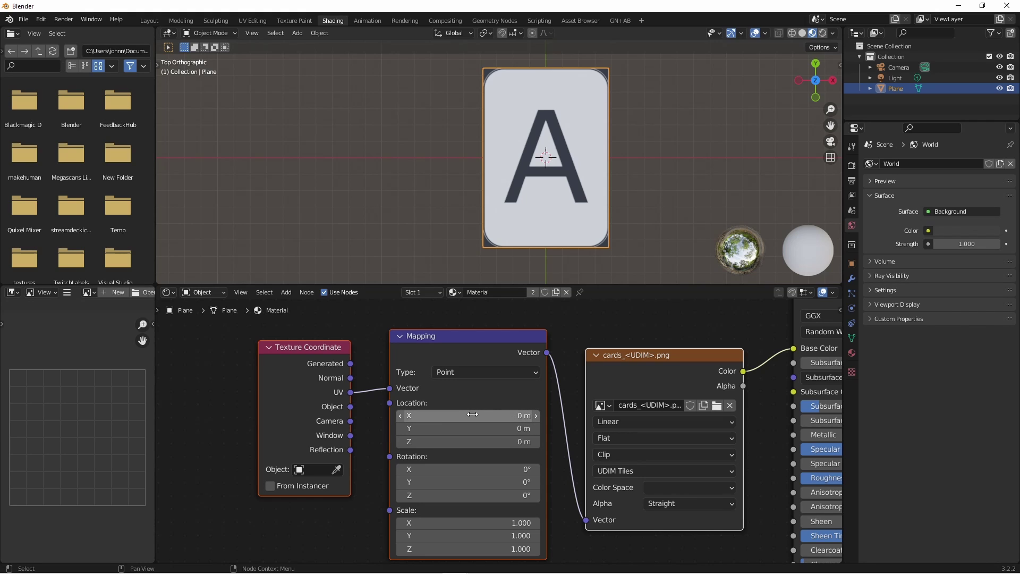
Shift the Mapping node's X location to -0.6 m and reset it to 0 m.
mouse_move(469, 414)
left_mouse_down()
mouse_move(537, 413)
mouse_move(481, 416)
left_mouse_up()
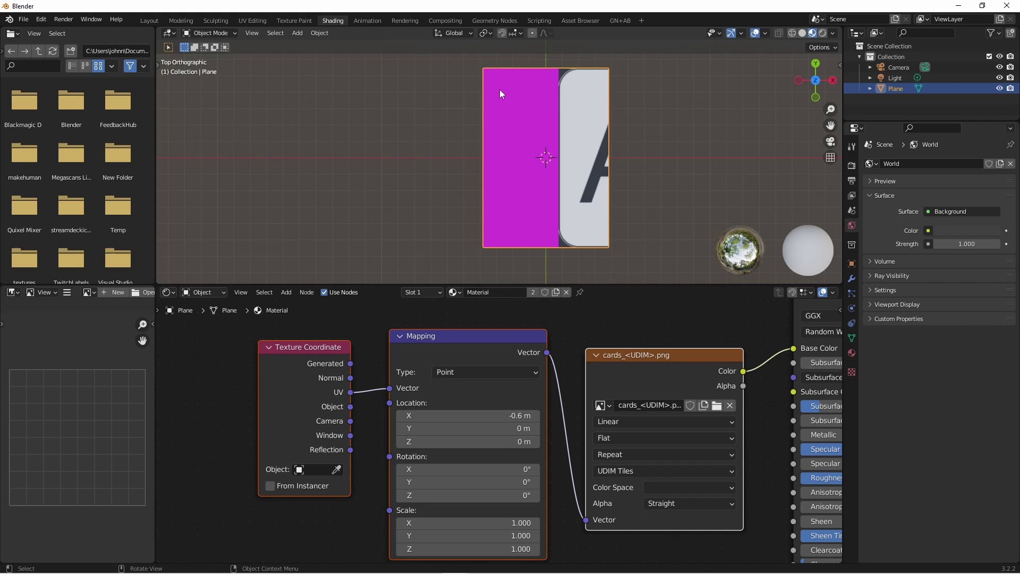
left_click(472, 409)
type("0")
key("Return")
key("Home")
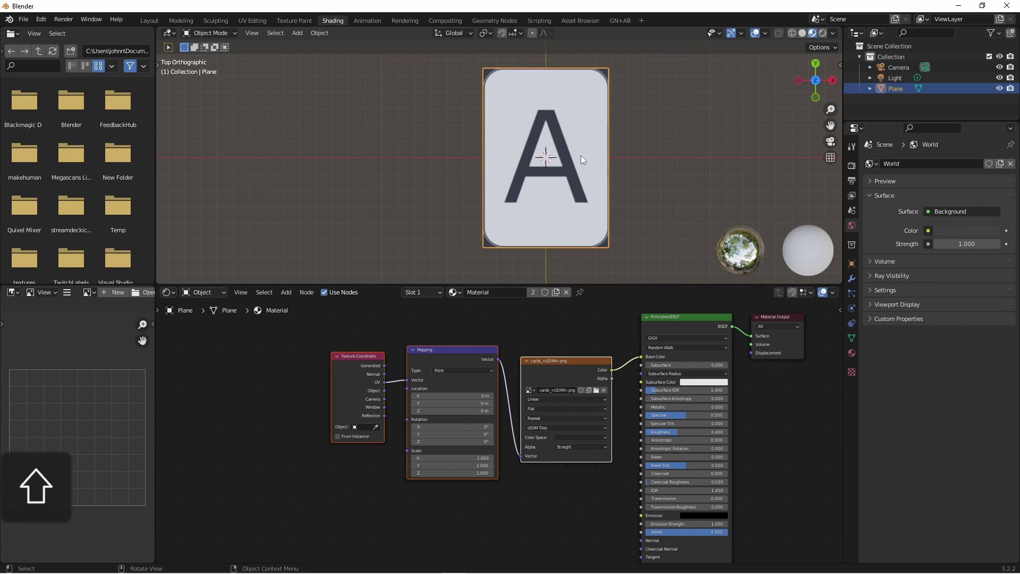
Duplicate the letter A card plane three times along the global X axis to form a row of cards.
key("shift+d")
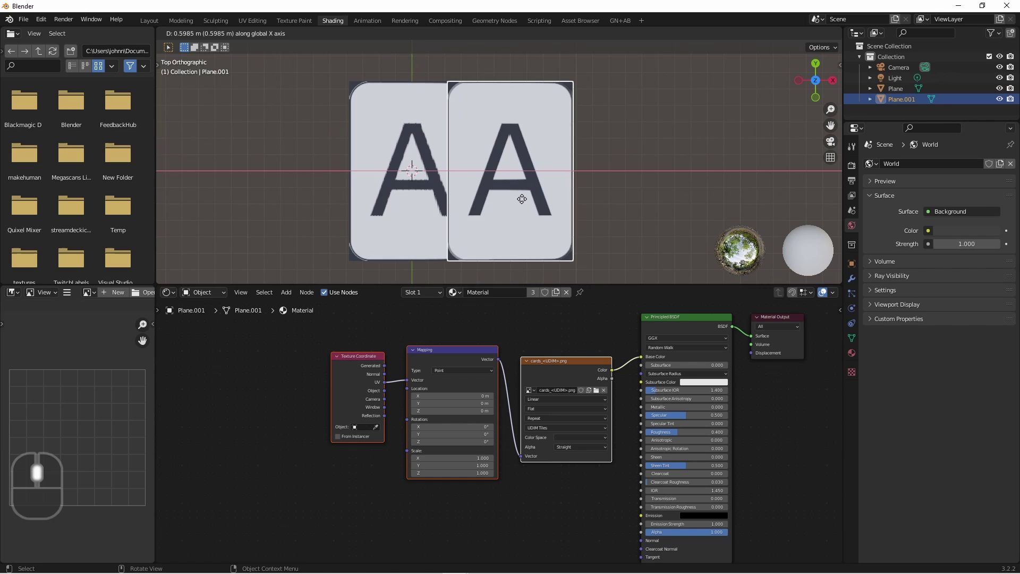
left_click(553, 208)
key("shift+d")
middle_click(652, 213)
left_click(690, 198)
middle_click_drag(685, 191, 553, 186, "shift")
key("shift+d")
left_click(698, 202)
Move the Texture Coordinate node away from the Mapping node to leave room between them.
scroll(527, 395, "up", 3)
middle_click_drag(316, 350, 457, 324)
left_click_drag(456, 324, 290, 322)
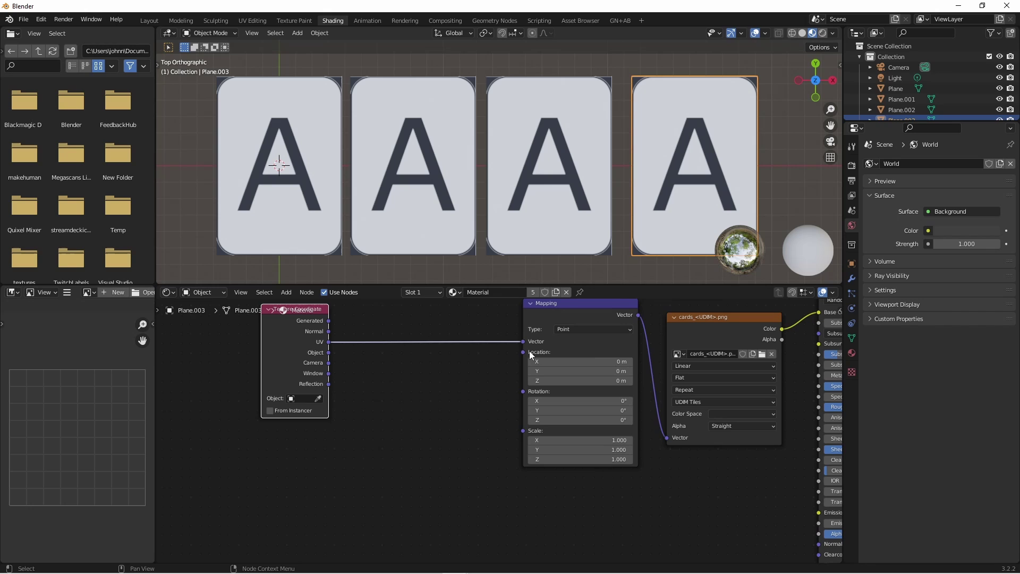
key("Escape")
Add a Combine XYZ node and connect its Vector output to the Mapping node's Location input.
key("shift+a")
mouse_move(403, 550)
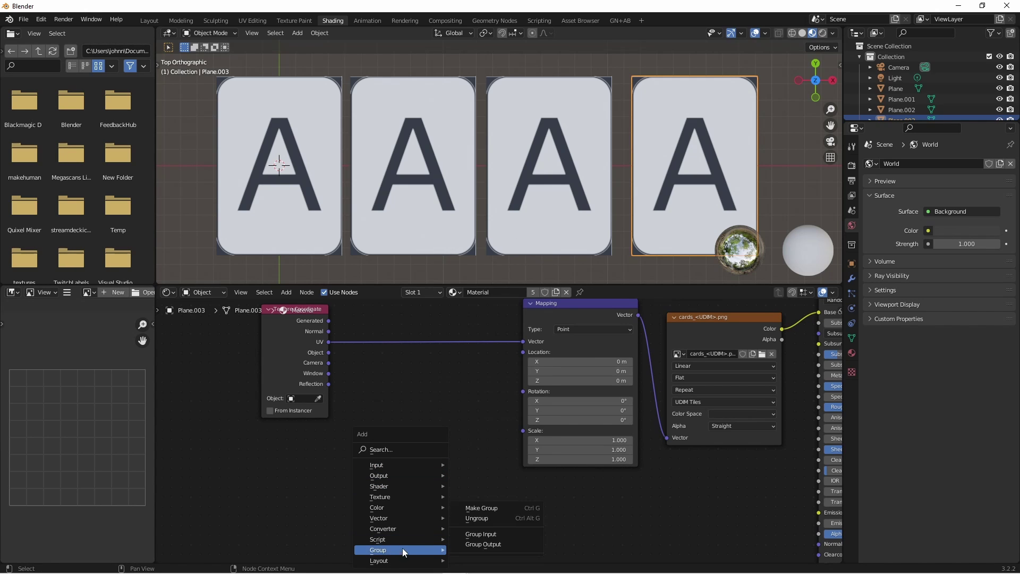
mouse_move(397, 530)
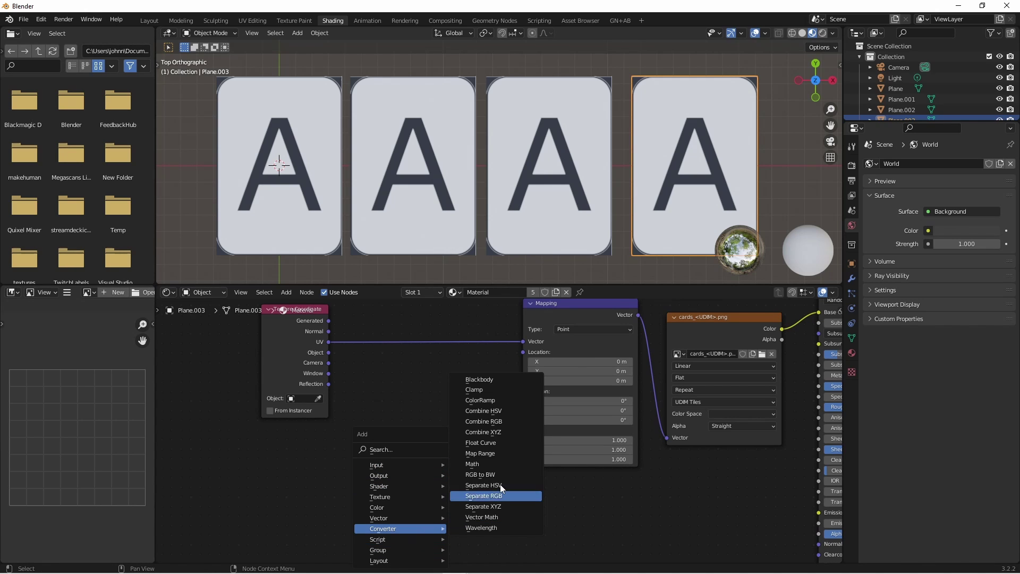
left_click(489, 431)
left_click(465, 420)
left_click_drag(477, 423, 523, 351)
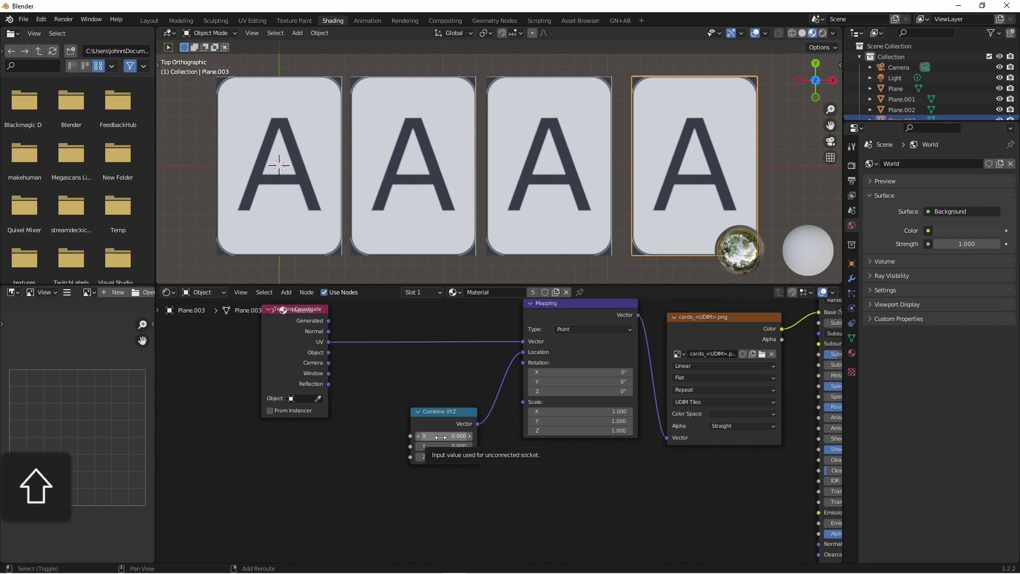
left_click_drag(440, 437, 508, 446)
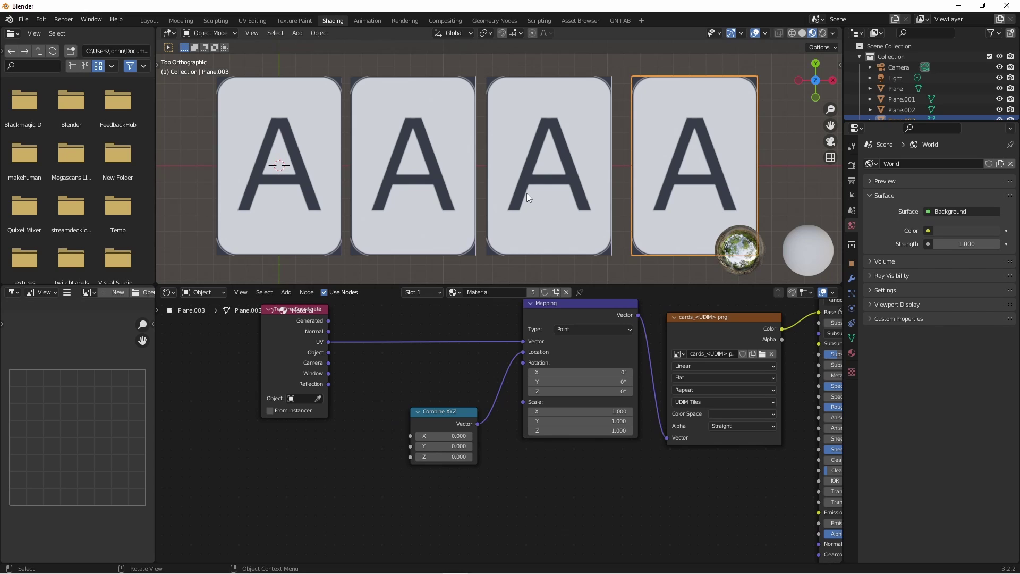
Add an Object Info node below the Texture Coordinate node and connect its Random output to the X input of Combine XYZ.
key("shift+a")
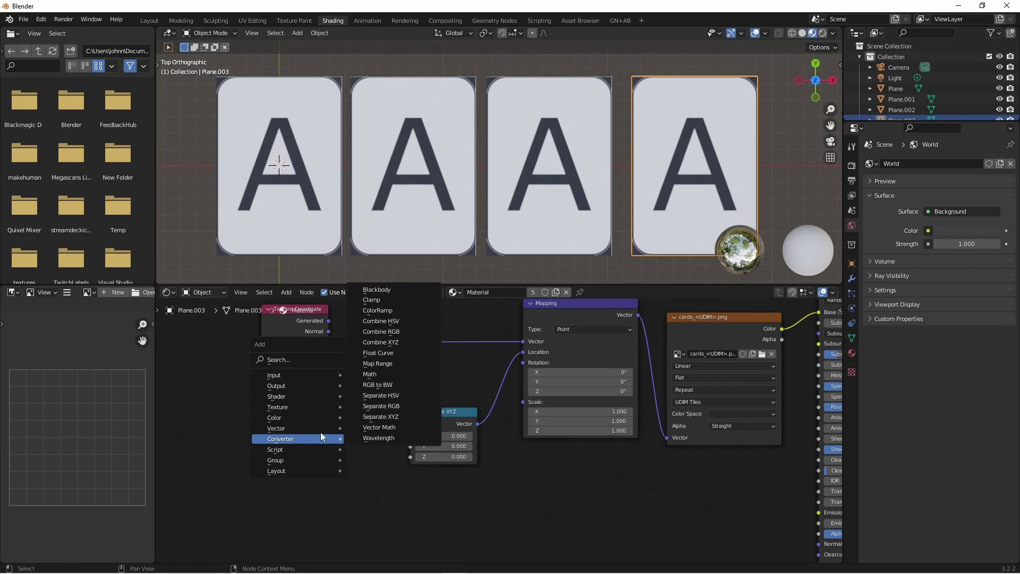
mouse_move(300, 375)
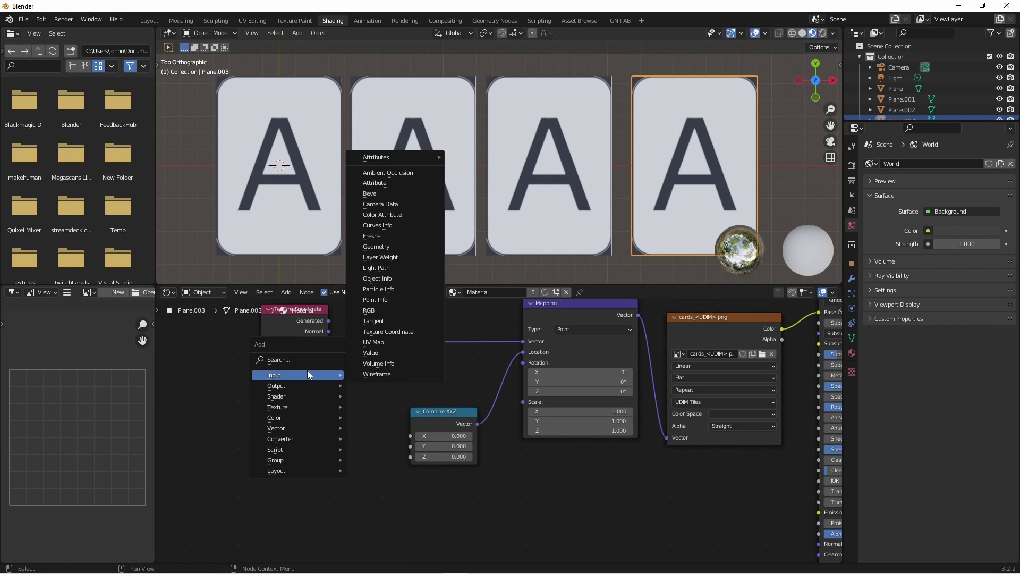
left_click(411, 277)
left_click(274, 429)
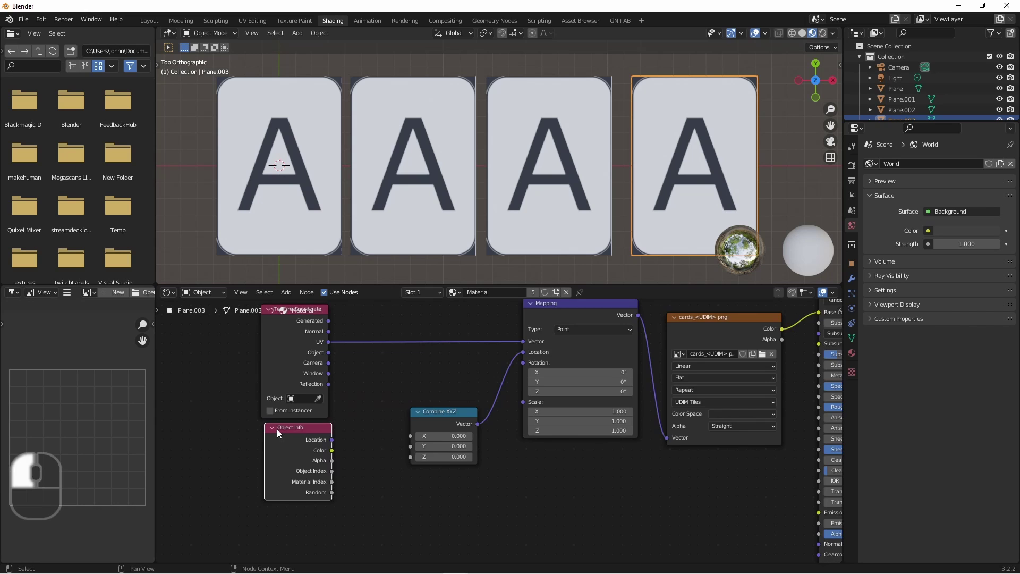
scroll(369, 470, "up", 3)
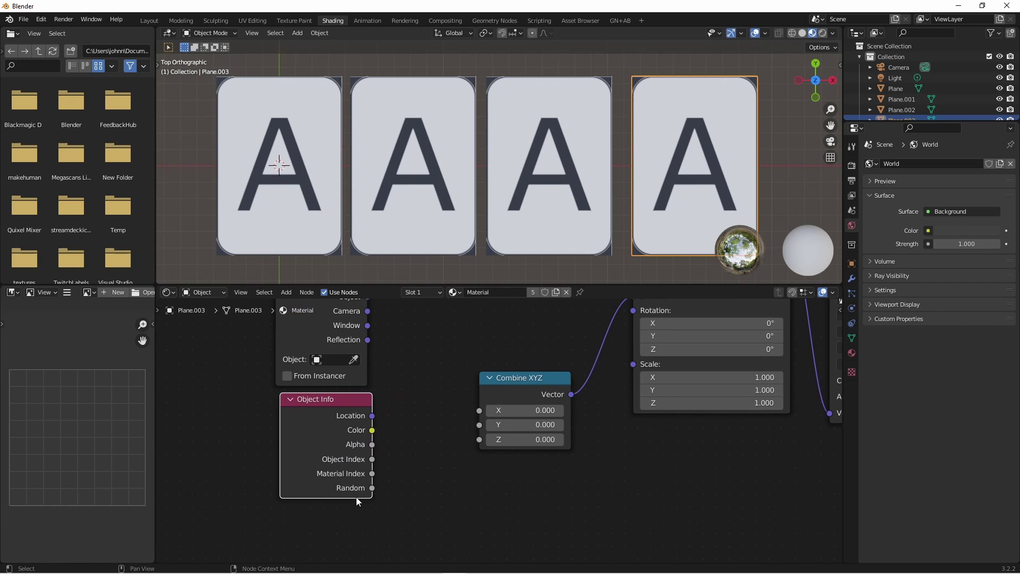
left_click_drag(350, 400, 303, 409)
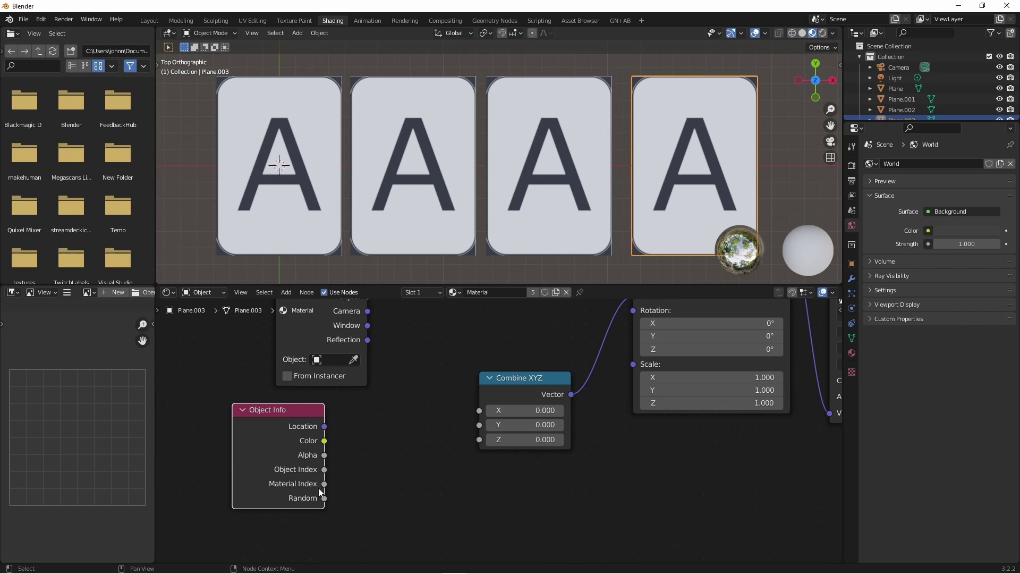
left_click_drag(325, 496, 480, 410)
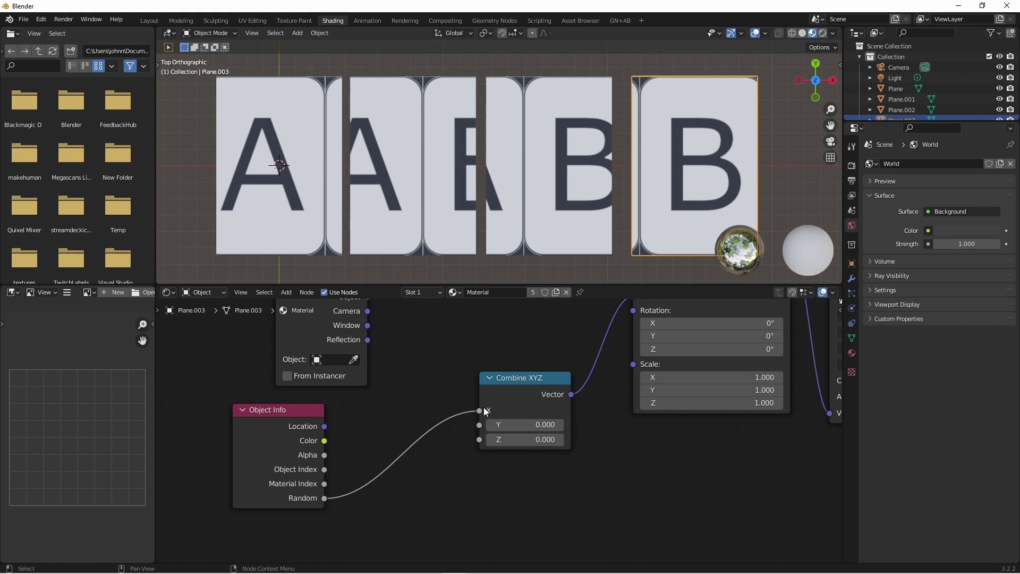
scroll(484, 408, "down", 2)
left_click_drag(345, 429, 342, 426)
Add a Value node set to 26 below the Object Info node.
middle_click_drag(351, 430, 367, 374)
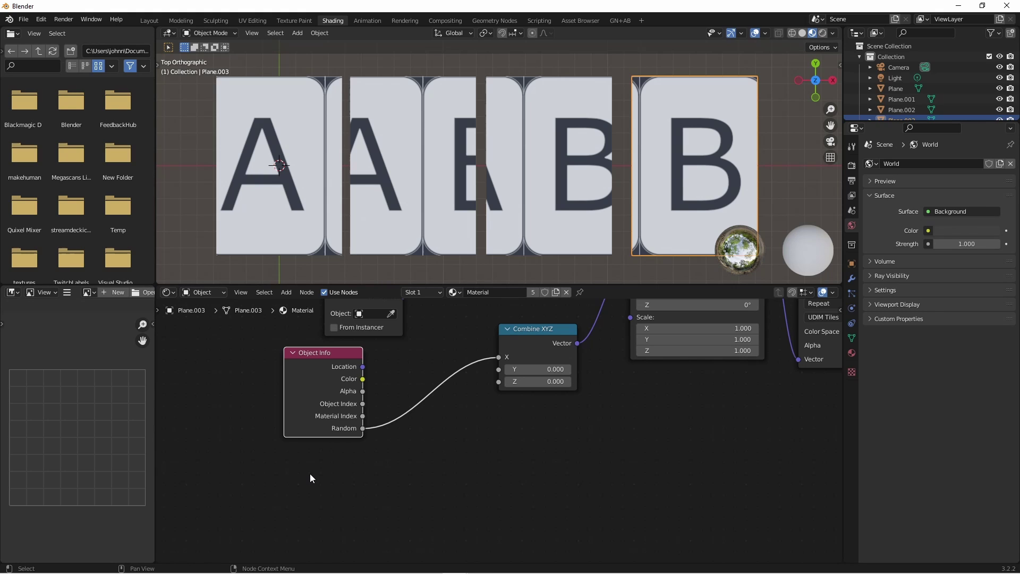
key("shift+a")
mouse_move(323, 464)
left_click(366, 442)
left_click(300, 461)
Insert a Multiply math node of Random and the Value node before Combine XYZ, and shift these three nodes away from it.
key("shift+a")
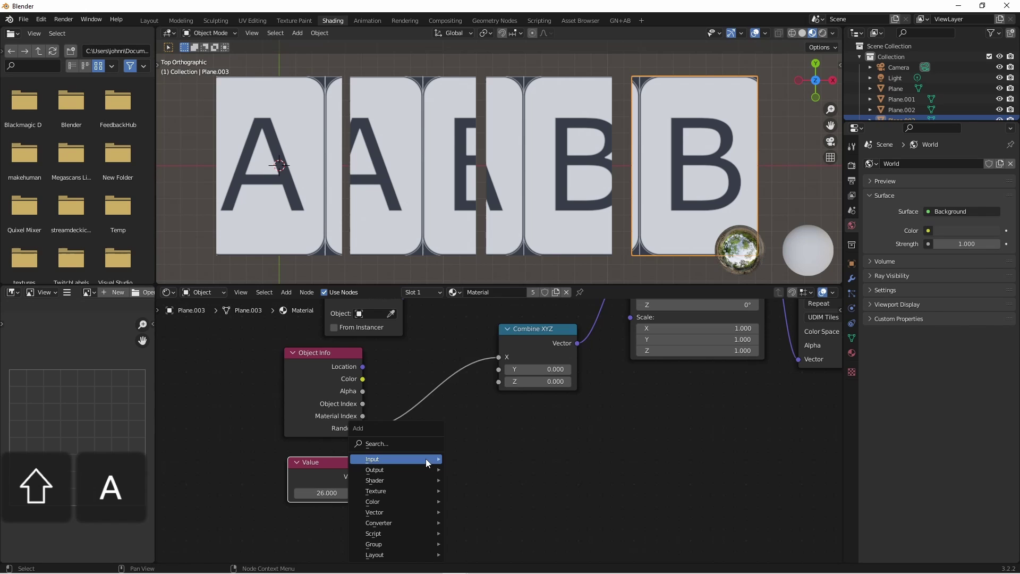
mouse_move(414, 515)
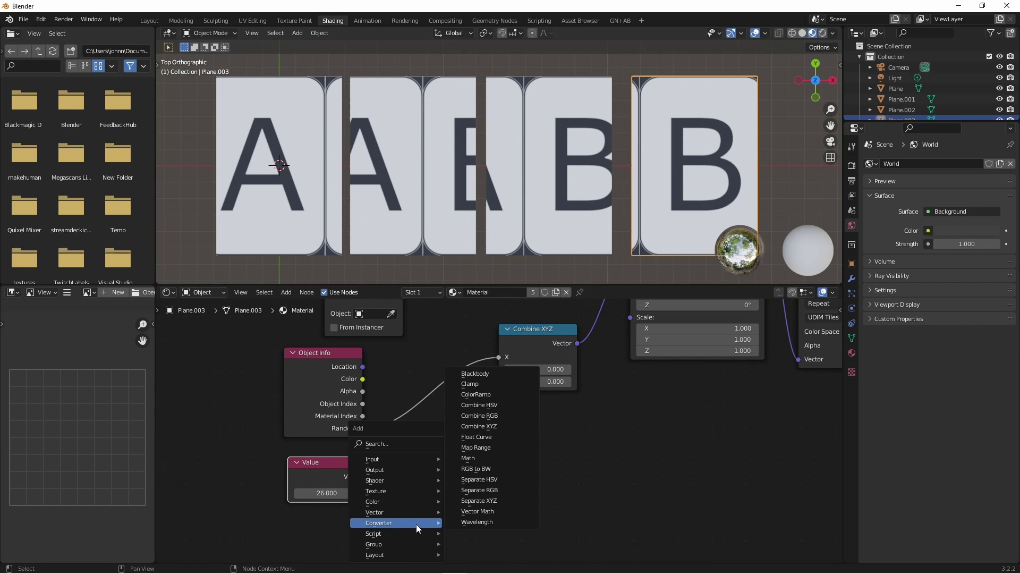
left_click(488, 469)
left_click(399, 417)
left_click(425, 432)
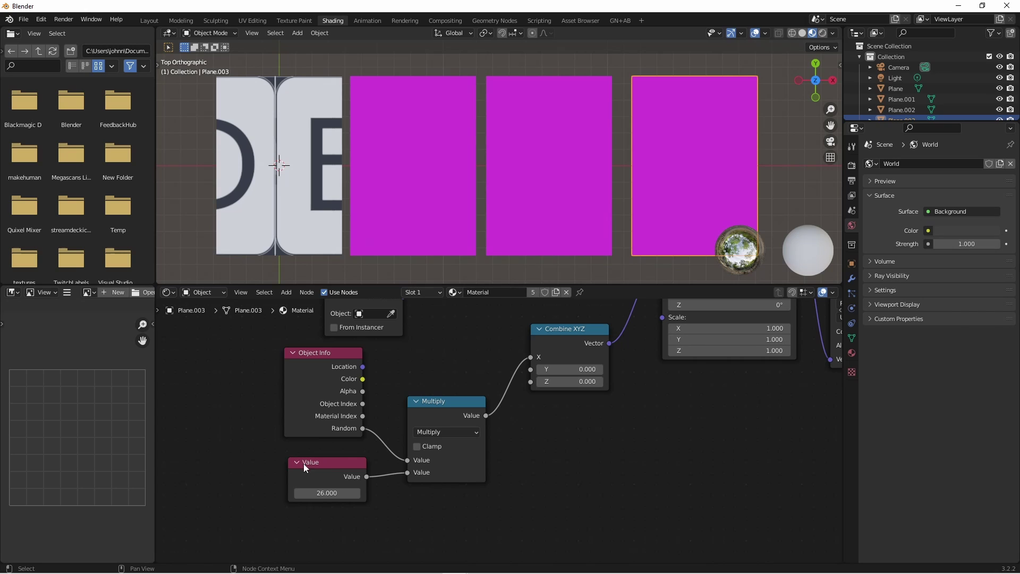
left_click_drag(450, 523, 338, 425)
left_click_drag(419, 406, 351, 406)
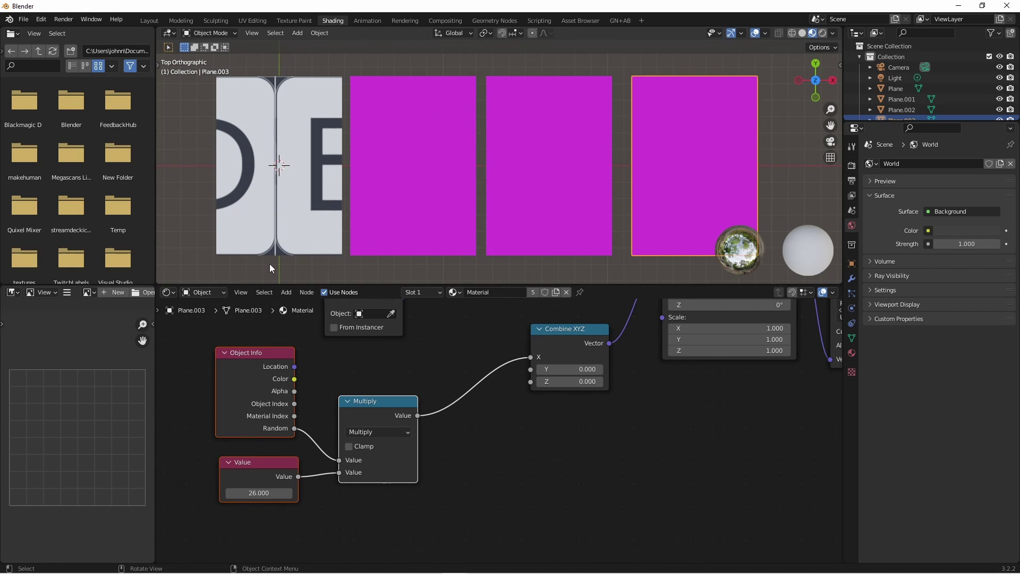
Duplicate the Multiply node, insert the copy between Multiply and Combine XYZ, and set its operation to Floor.
left_click_drag(366, 399, 364, 420)
left_click(384, 387)
key("shift+d")
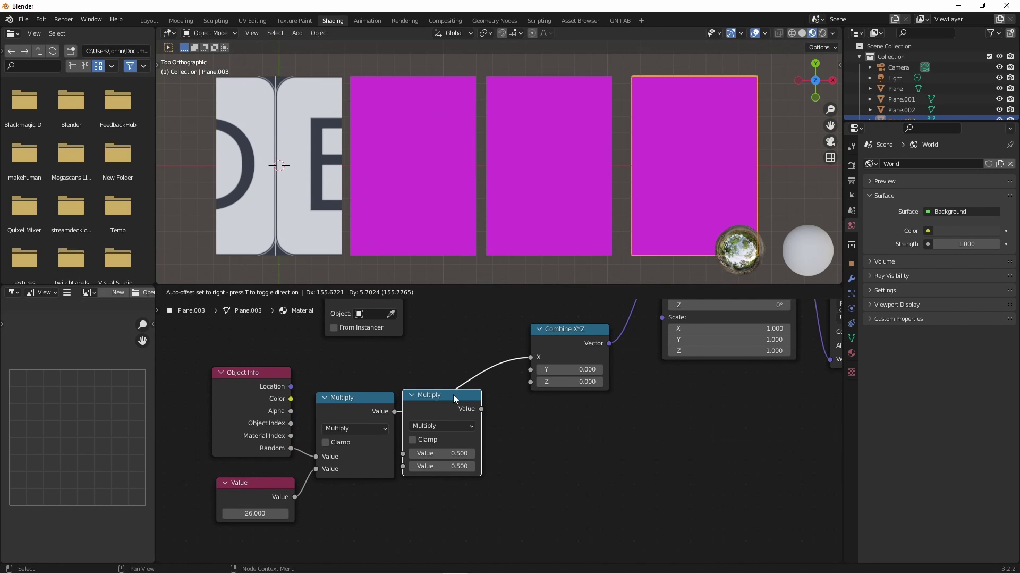
left_click(461, 420)
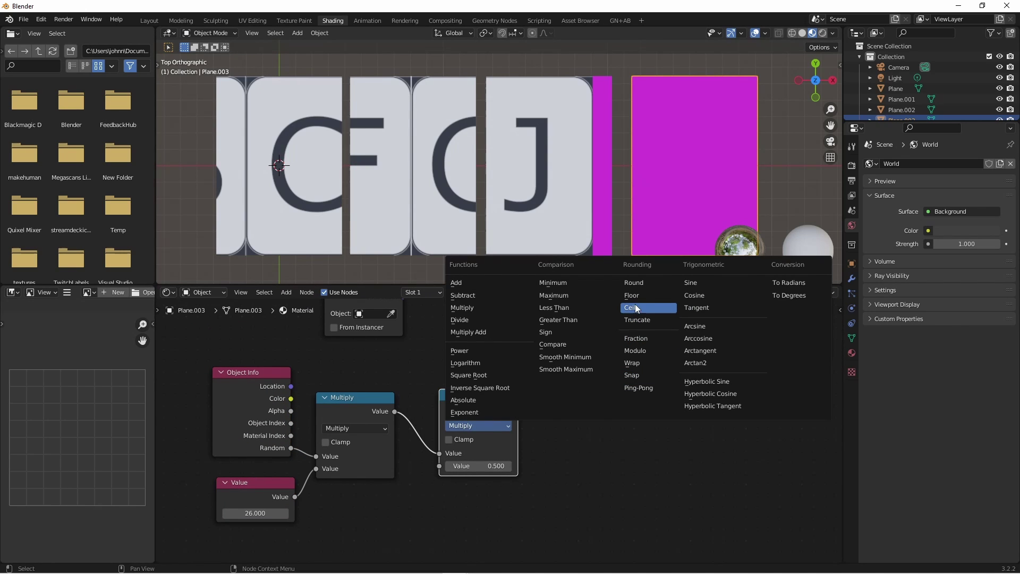
left_click(635, 296)
left_click_drag(466, 396, 440, 399)
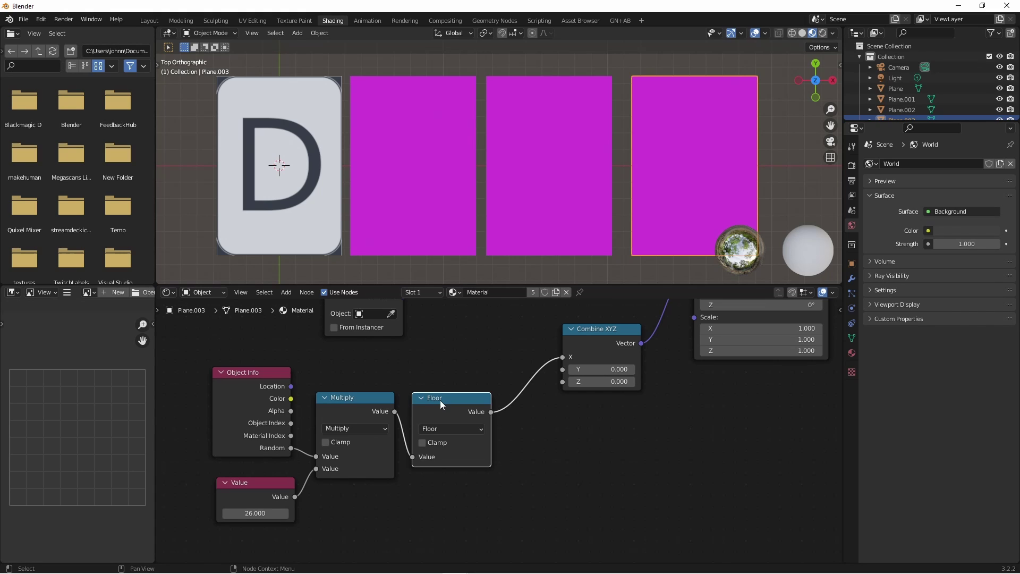
Insert a copy of the Multiply node between the Value and Multiply nodes and set its operation to Subtract.
left_click(284, 468)
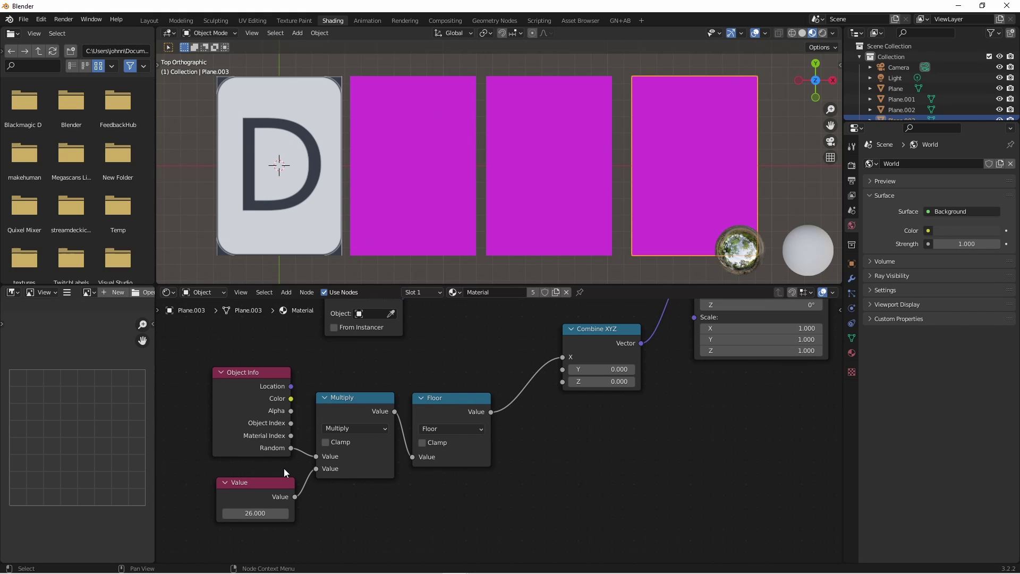
left_click_drag(280, 483, 223, 481)
middle_click_drag(317, 456, 367, 417)
left_click(392, 385)
key("shift+d")
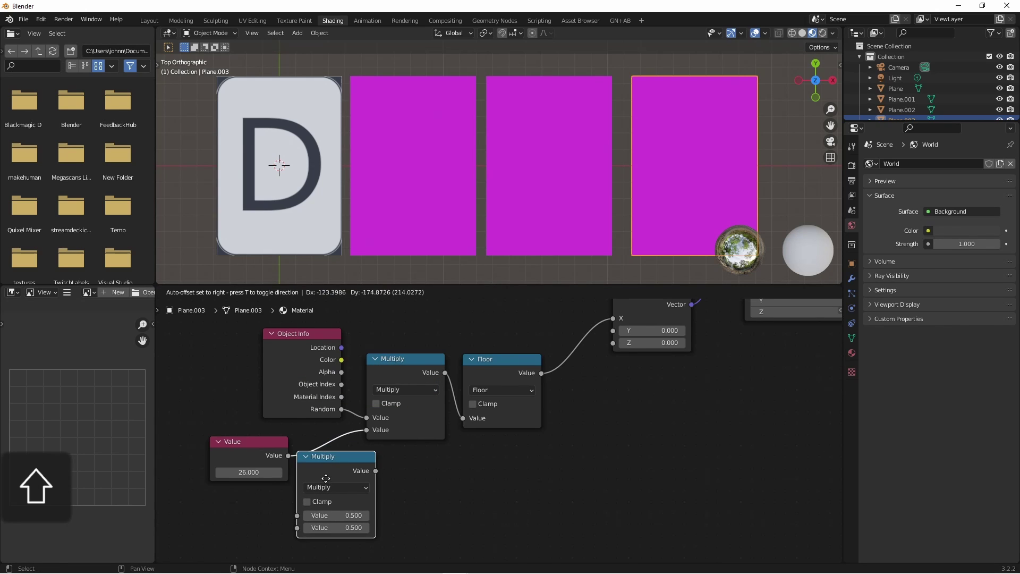
left_click(327, 468)
left_click(361, 476)
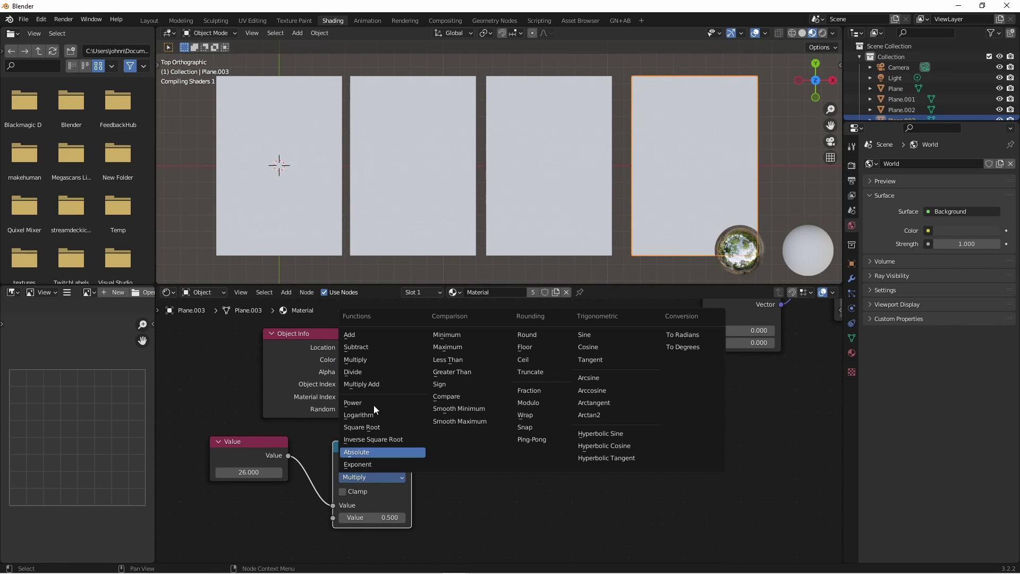
left_click(358, 352)
Set the Subtract node's second value to 0.001 and collapse the node.
left_click(366, 517)
key("BackSpace")
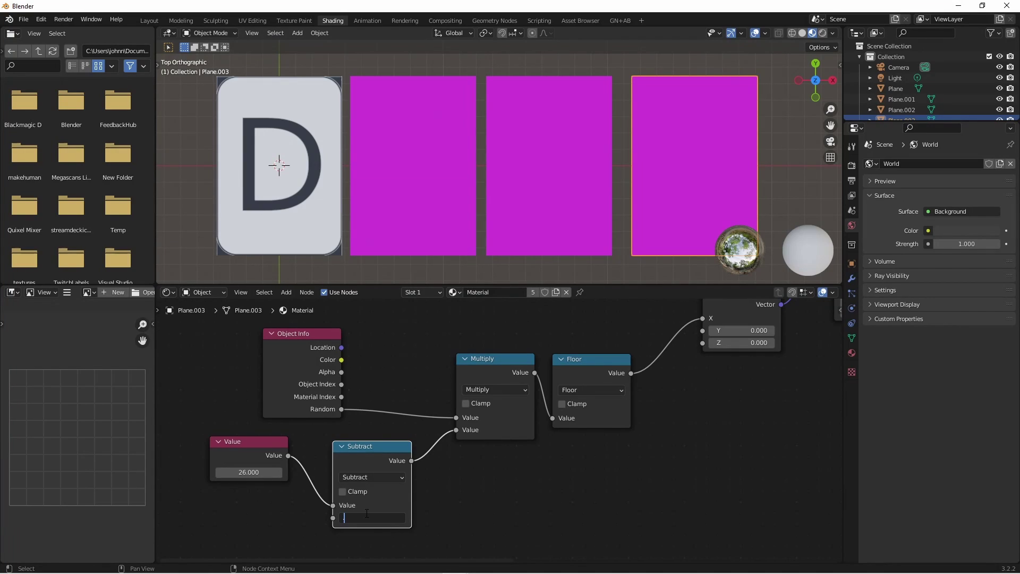
type("0.001")
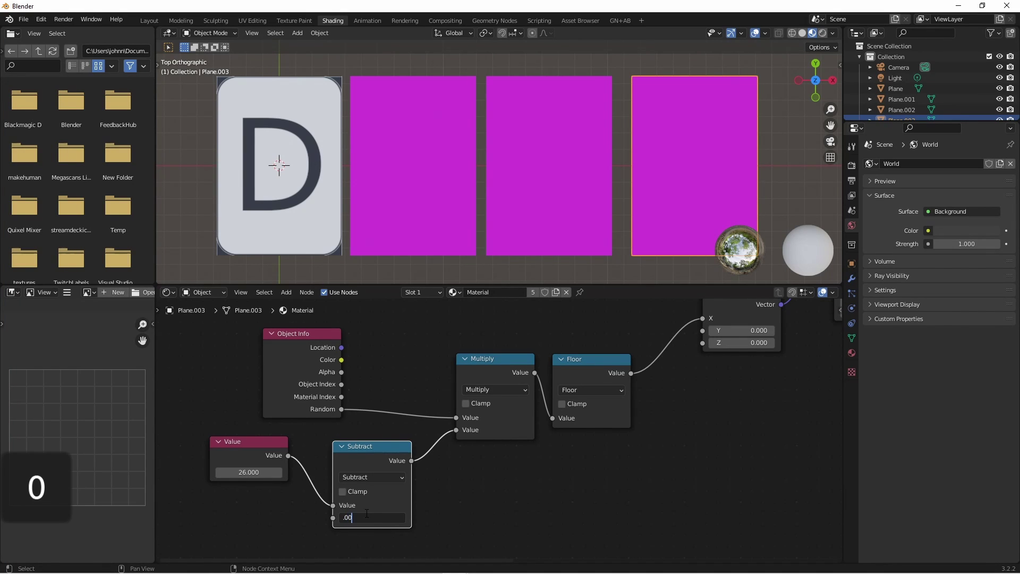
key("Return")
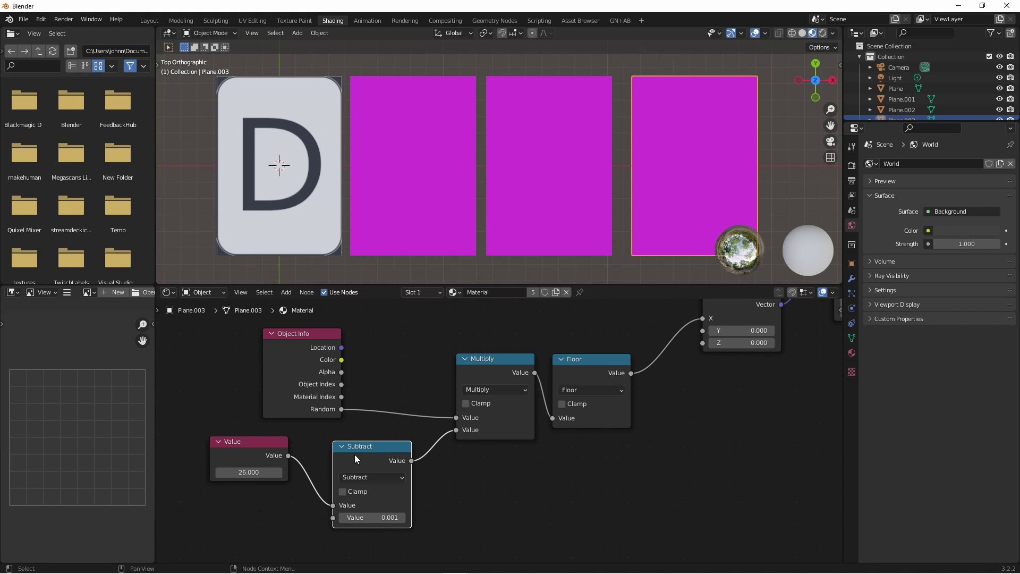
left_click(342, 447)
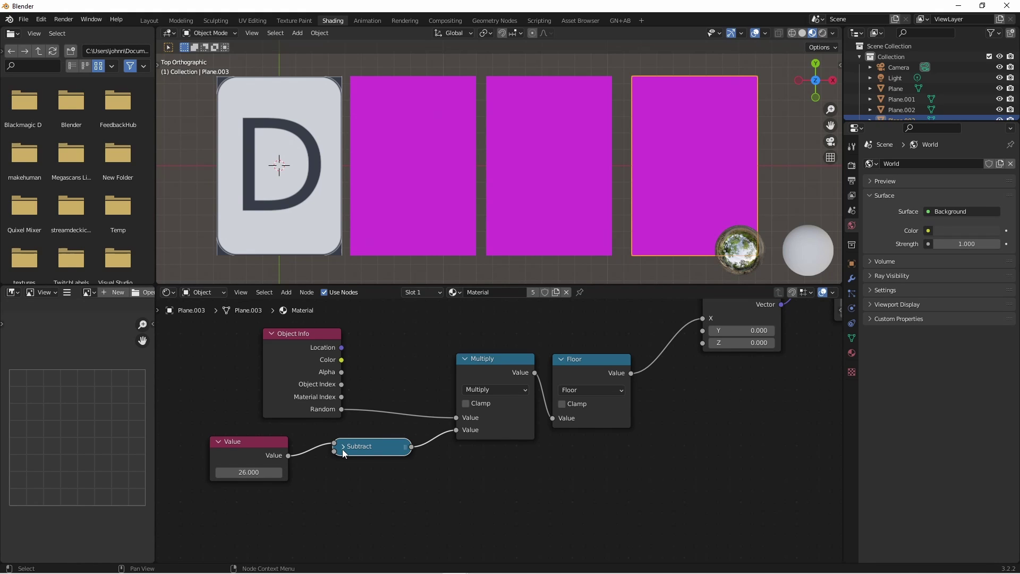
left_click_drag(365, 450, 378, 450)
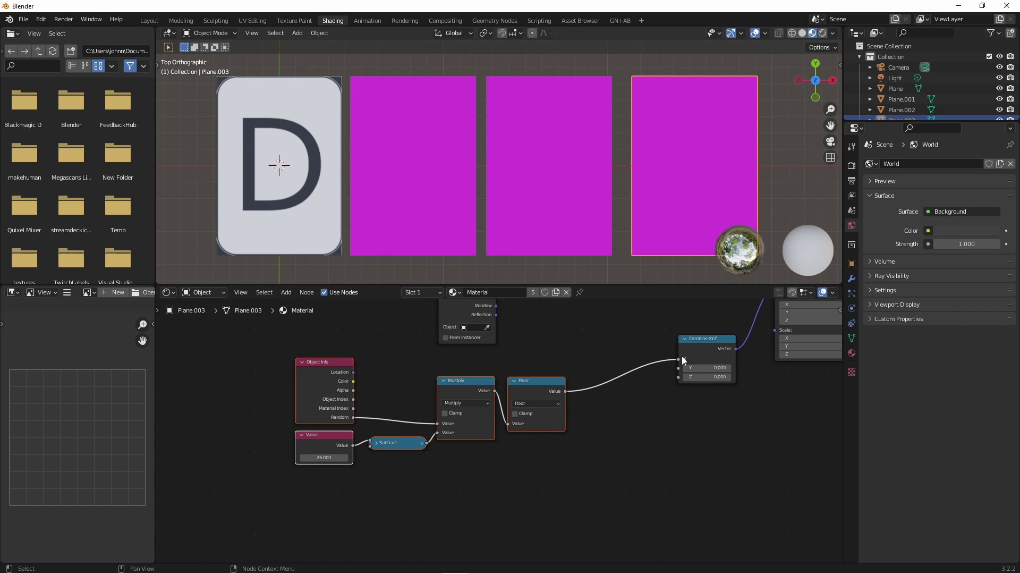
Duplicate the Floor node, insert the copy before Combine XYZ, and set it to Modulo with a value of 10.
left_click(538, 379)
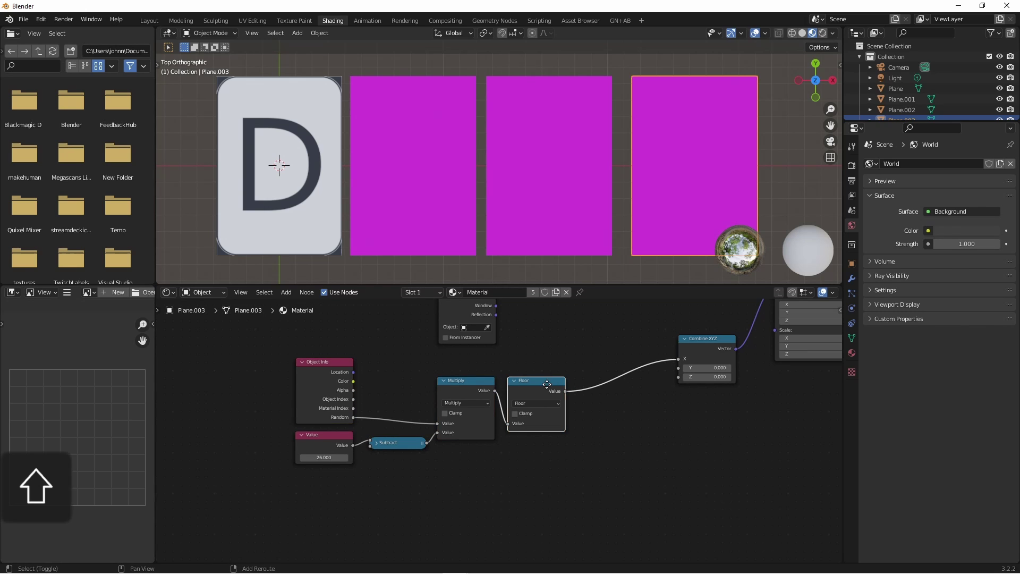
key("shift+d")
left_click(639, 407)
left_click(636, 399)
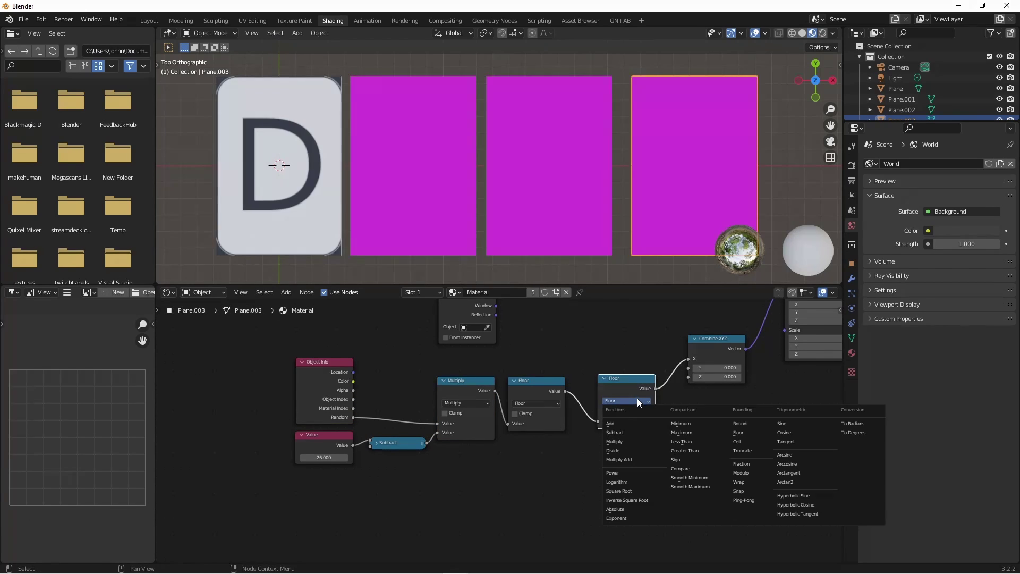
left_click(712, 468)
left_click_drag(608, 399, 589, 396)
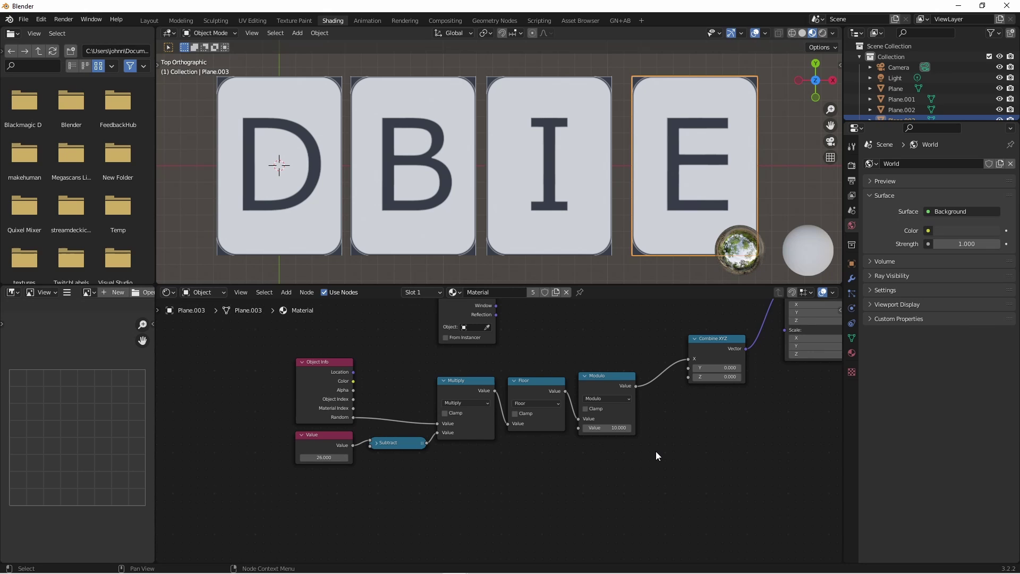
Move the nodes from Object Info to Floor away from Modulo, and add a Divide node set to 10 fed by Floor.
left_click_drag(541, 513, 317, 368)
key("g")
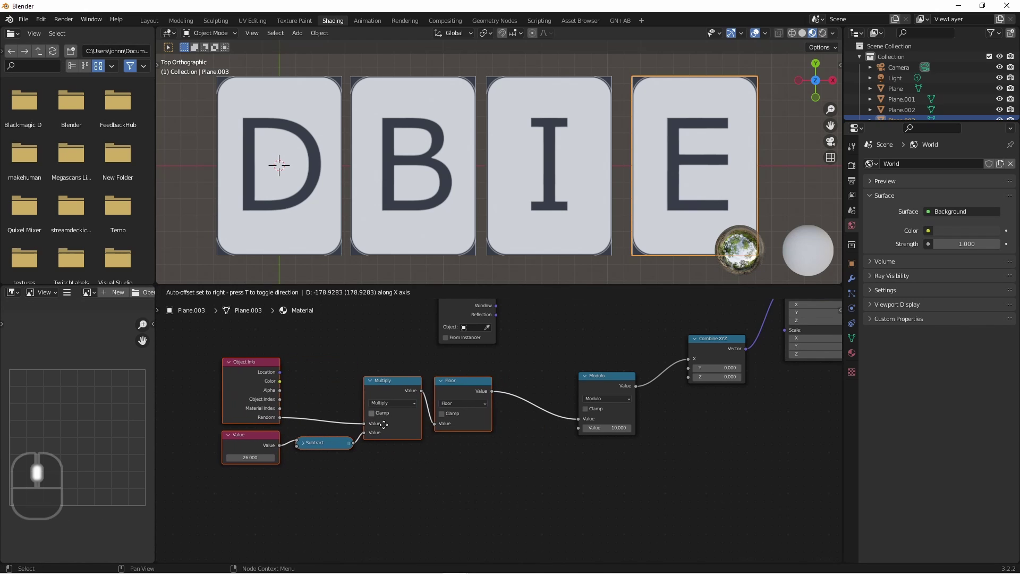
left_click(458, 394)
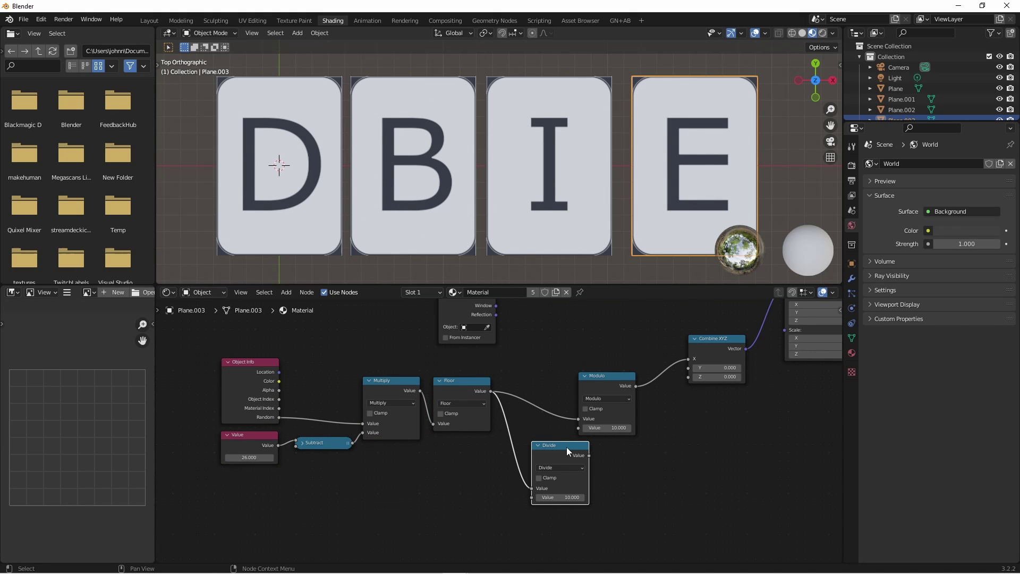
Place a copy of Floor after Divide, connect it to the Y input of Combine XYZ, and align Modulo above Divide.
left_click(458, 381)
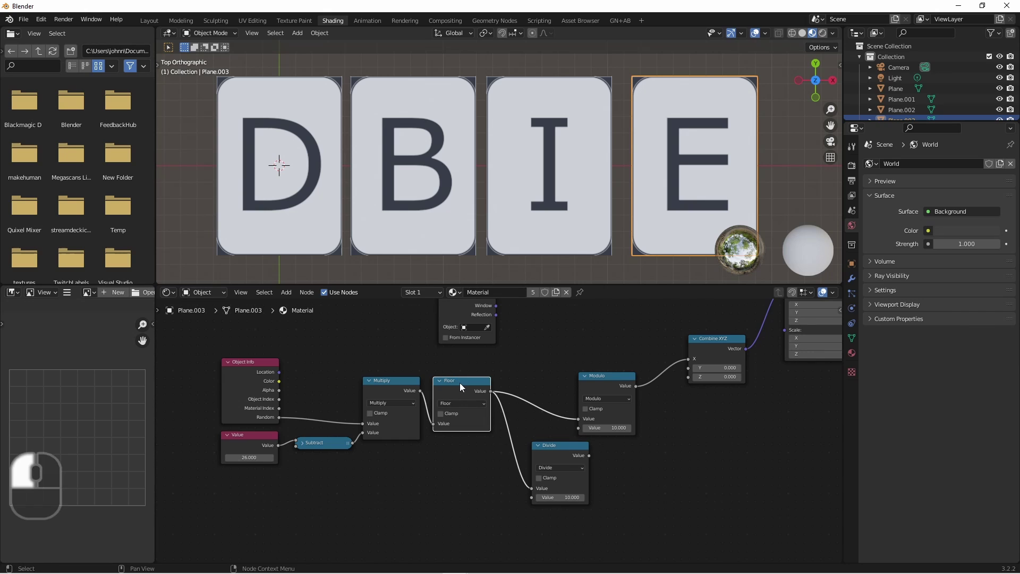
key("shift+d")
left_click(633, 450)
left_click_drag(563, 447, 568, 449)
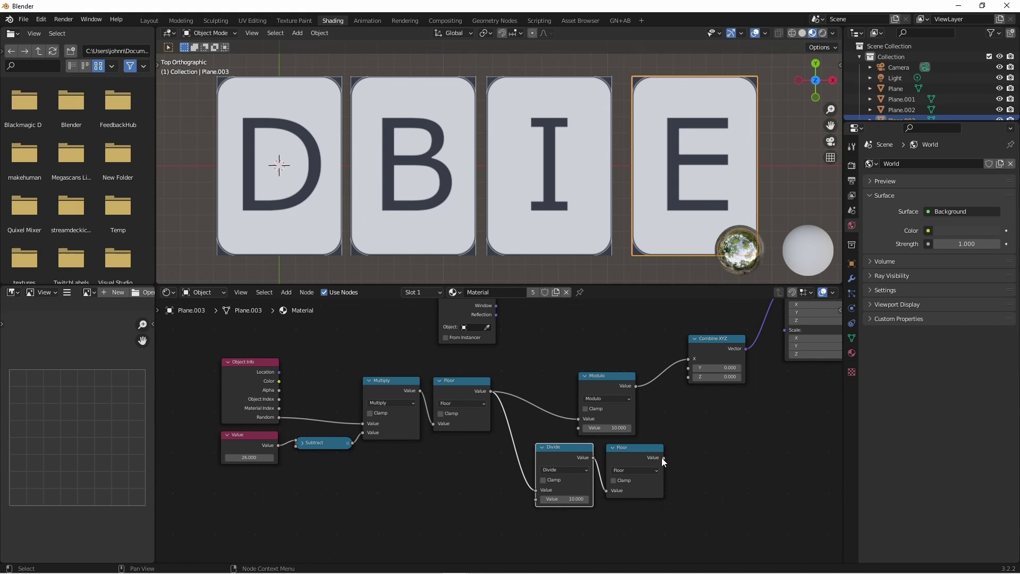
left_click_drag(663, 457, 689, 368)
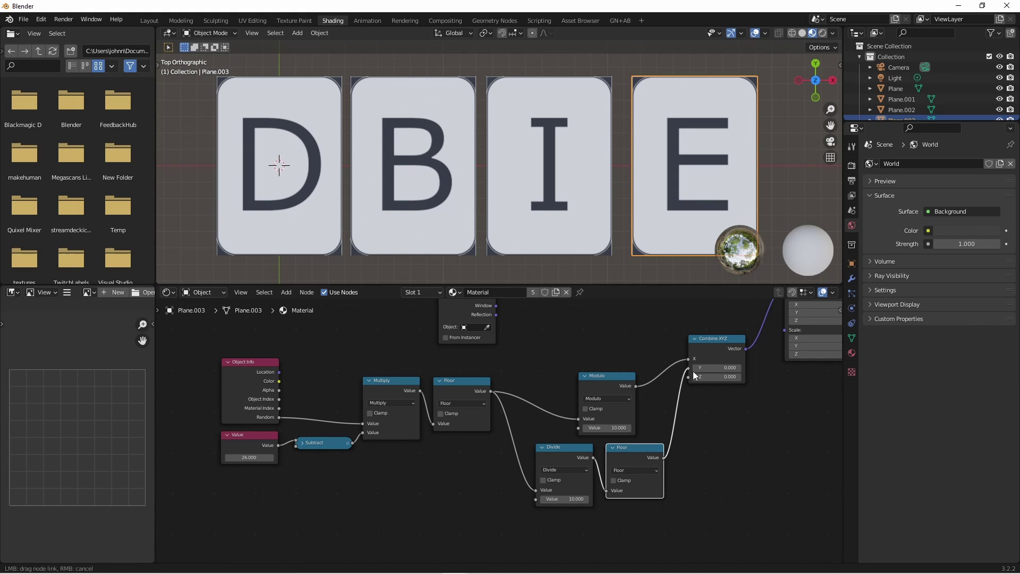
left_click_drag(606, 375, 563, 371)
Select the four card planes and duplicate them into three rows of eight cards in top view.
middle_click_drag(586, 218, 597, 167, "shift")
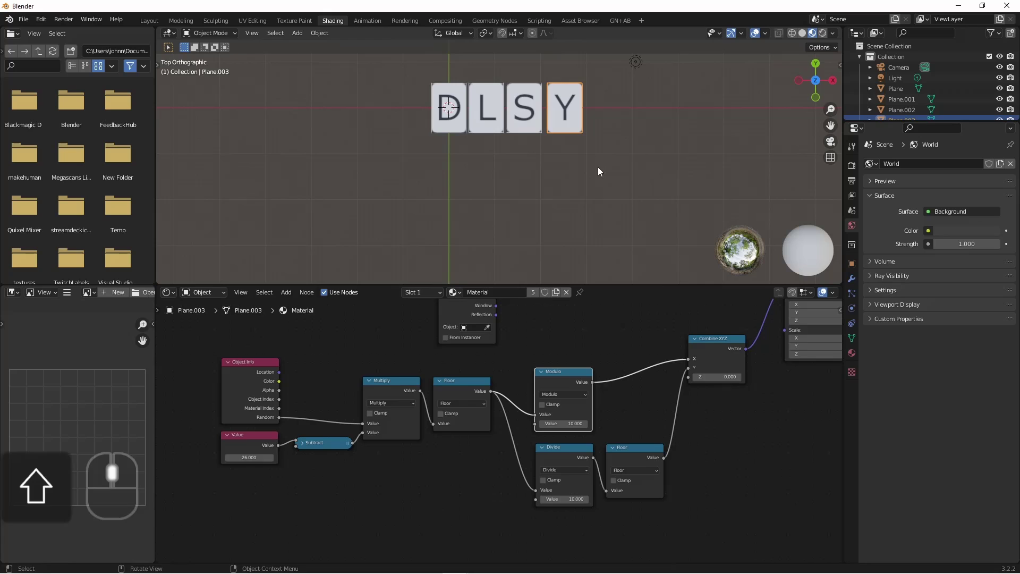
left_click_drag(602, 174, 407, 84)
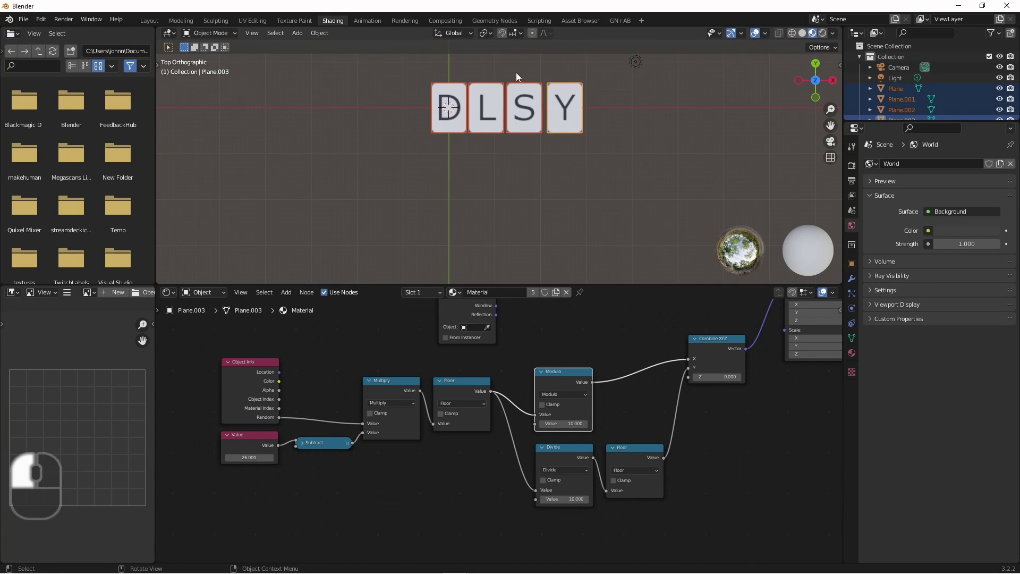
middle_click_drag(516, 72, 522, 87)
key("grave")
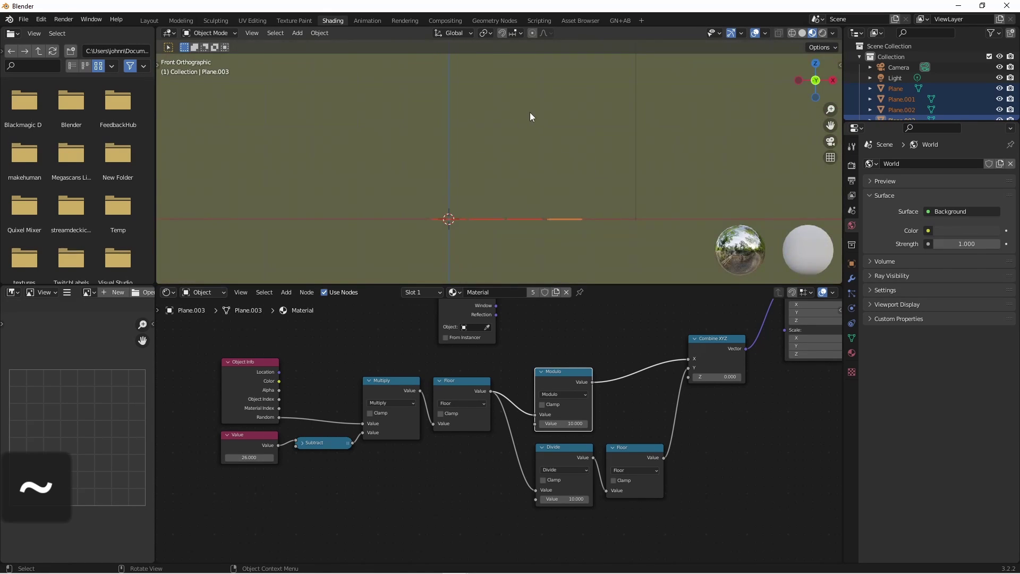
key("KP_7")
key("shift+d")
left_click(648, 176)
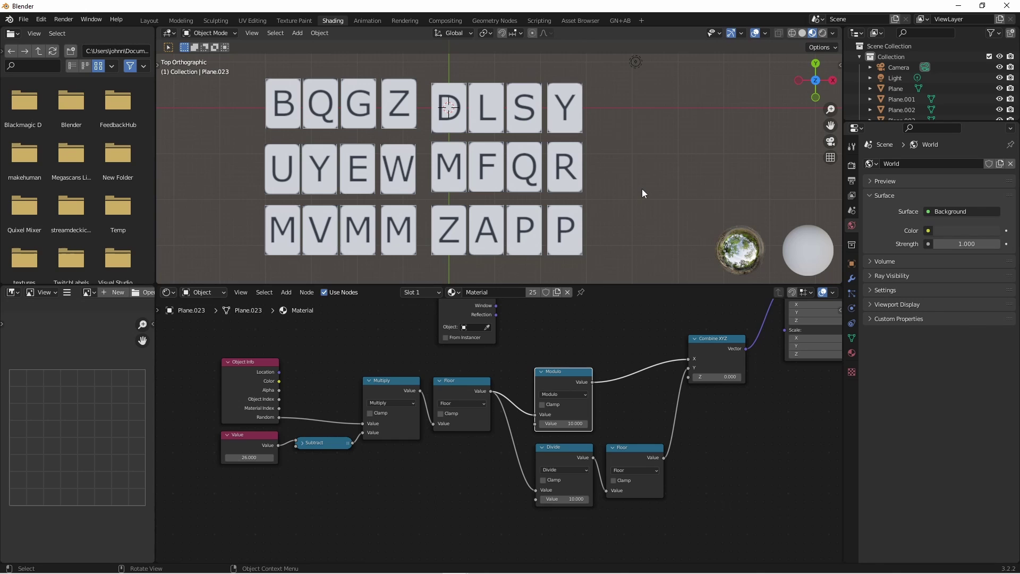
Insert a MixRGB node between the cards image texture's Color output and the Principled BSDF's Base Color.
scroll(738, 404, "down", 2)
middle_click_drag(741, 400, 587, 439, "shift")
key("Home")
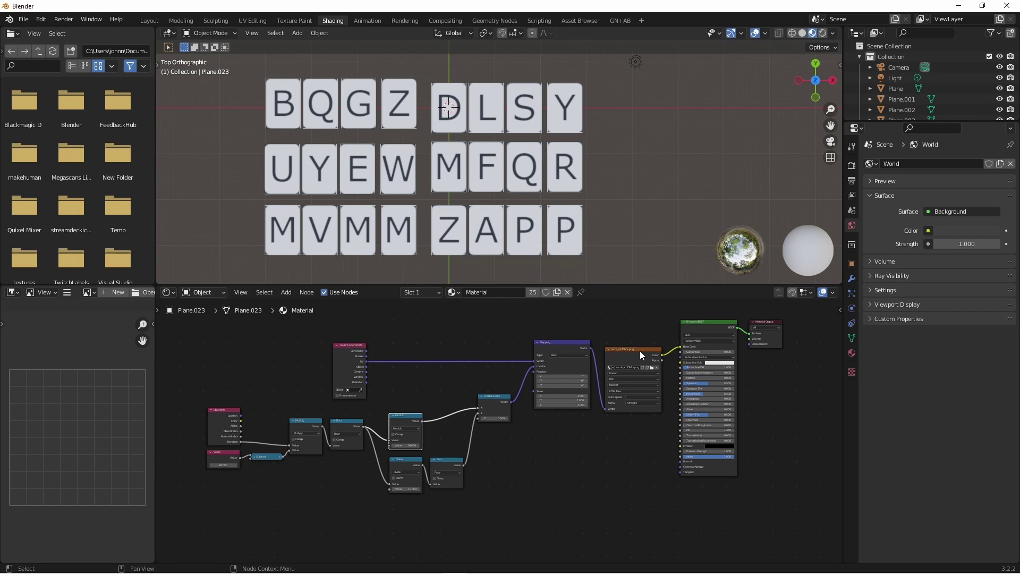
scroll(629, 350, "up", 1)
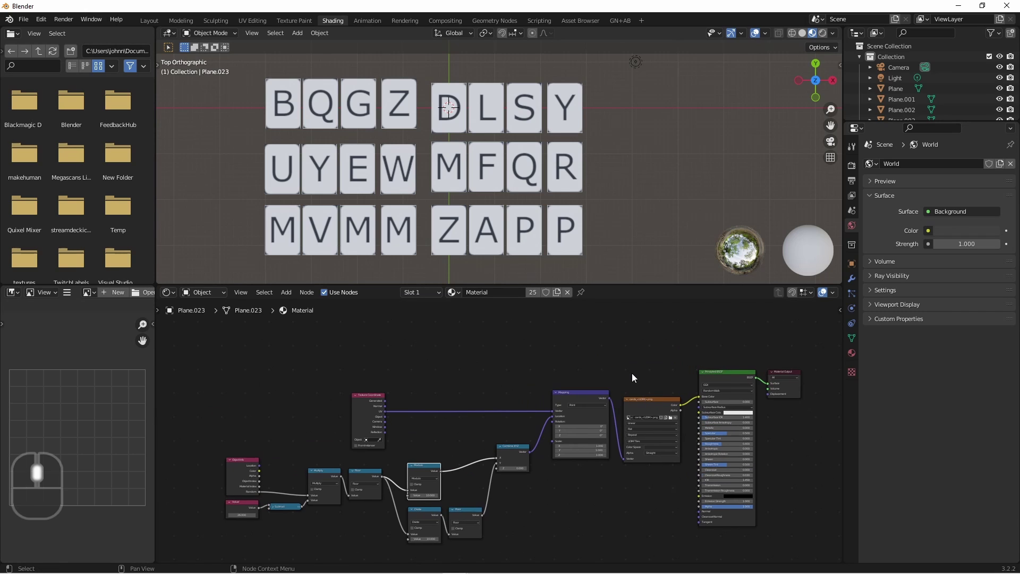
scroll(632, 373, "up", 5)
key("shift+a")
mouse_move(517, 403)
mouse_move(486, 391)
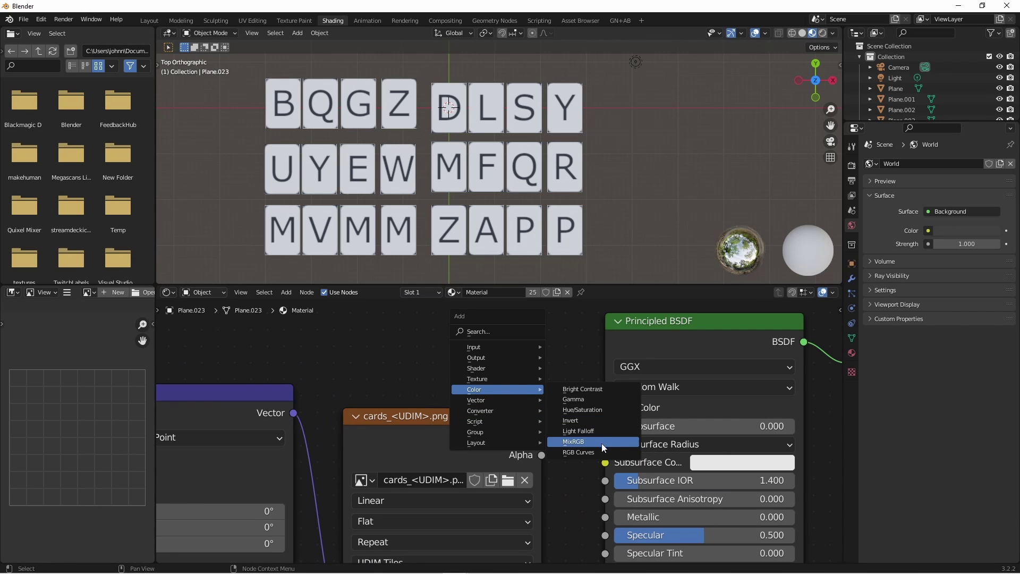
left_click(592, 443)
left_click(564, 322)
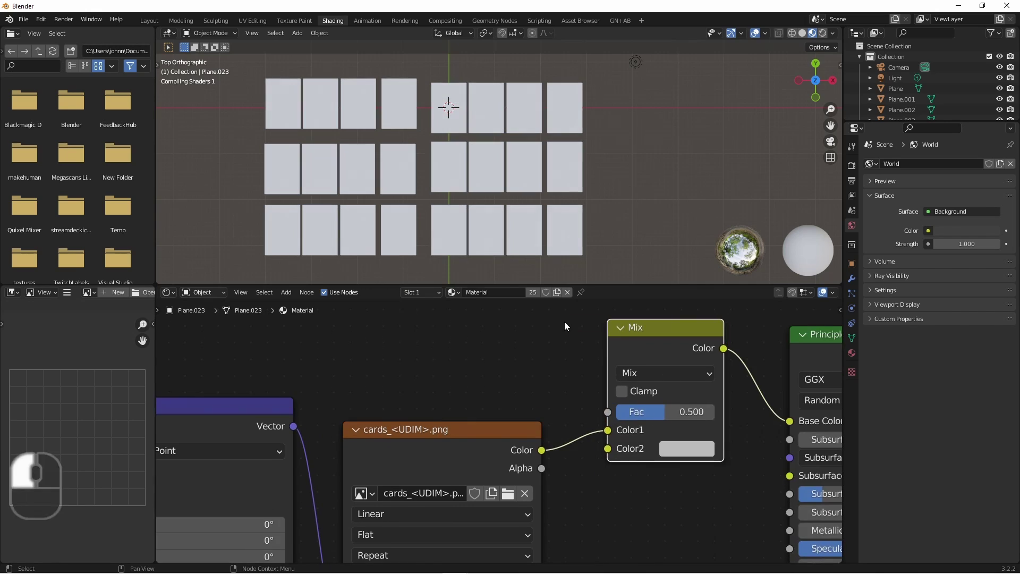
Connect Object Info's Random output to the Mix node's Color2 input and route the link above the other nodes with a reroute.
scroll(495, 446, "down", 5)
scroll(474, 421, "down", 3)
middle_click_drag(475, 421, 608, 383, "shift")
middle_click_drag(207, 486, 313, 407, "shift")
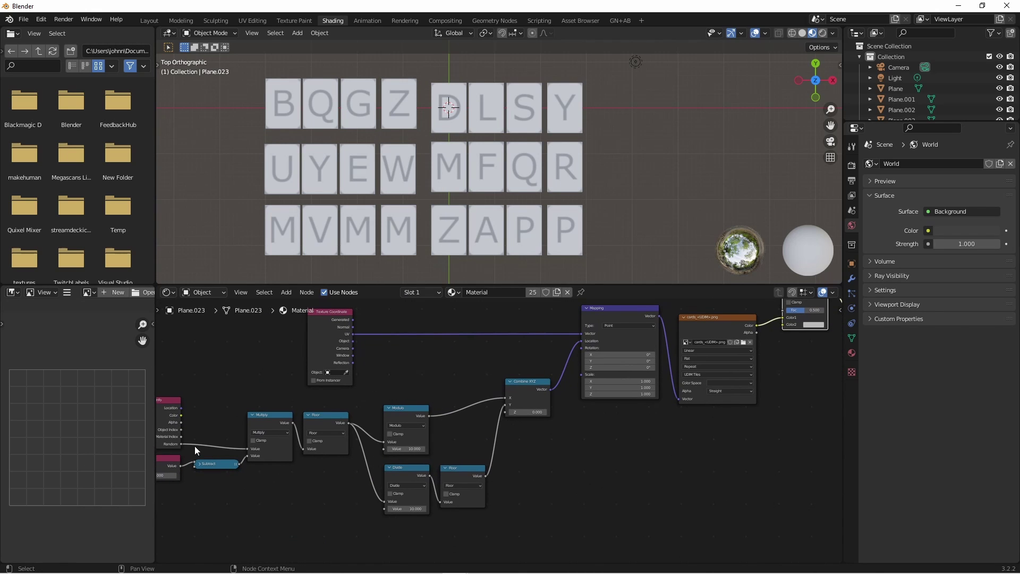
left_click_drag(181, 444, 783, 323)
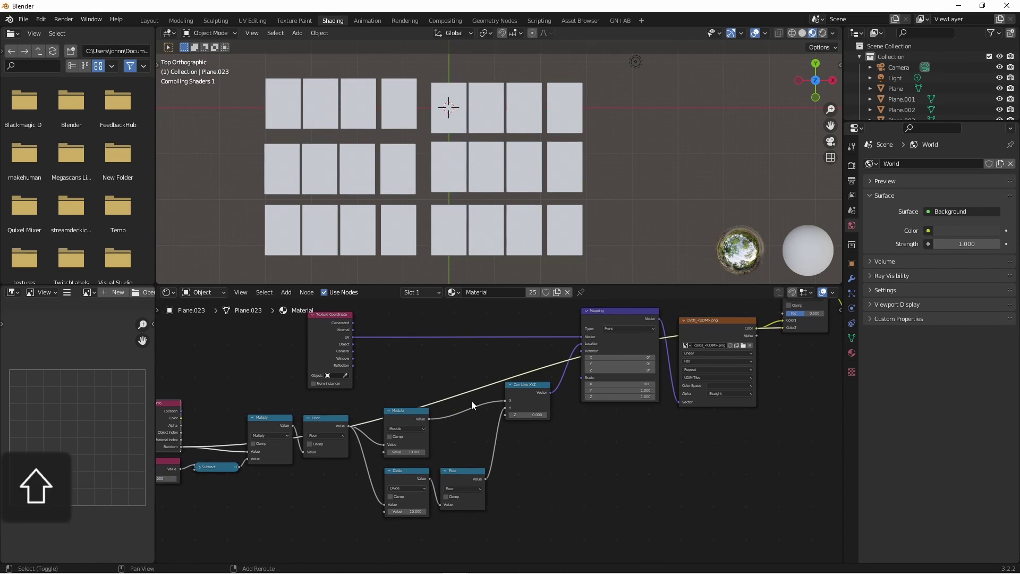
middle_click_drag(471, 401, 274, 523, "shift")
scroll(481, 437, "up", 6)
left_click_drag(483, 441, 475, 487)
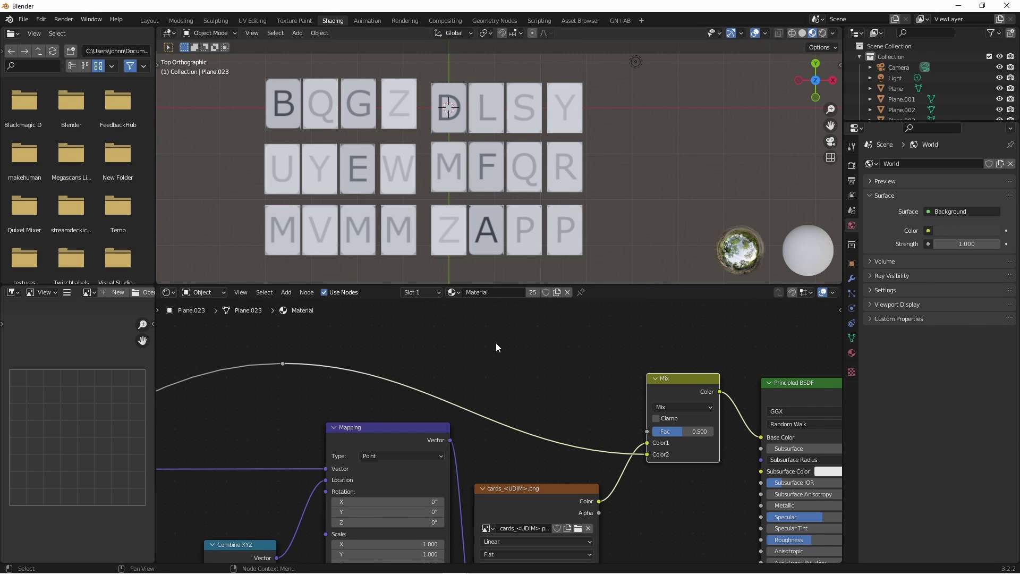
Insert a ColorRamp node into the Random link just before the Mix node's Color2 input.
key("shift+a")
mouse_move(515, 380)
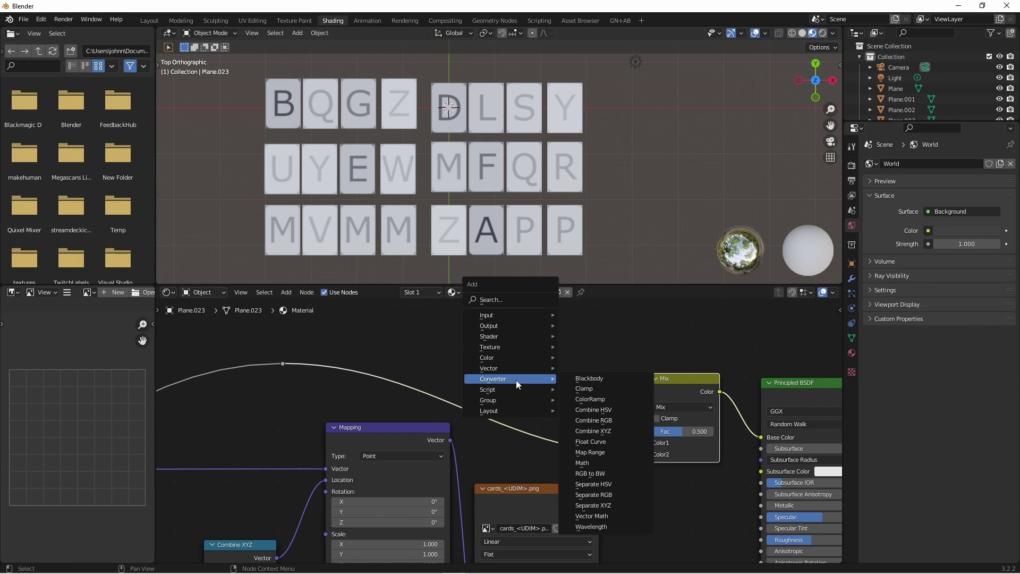
left_click(605, 397)
left_click(457, 313)
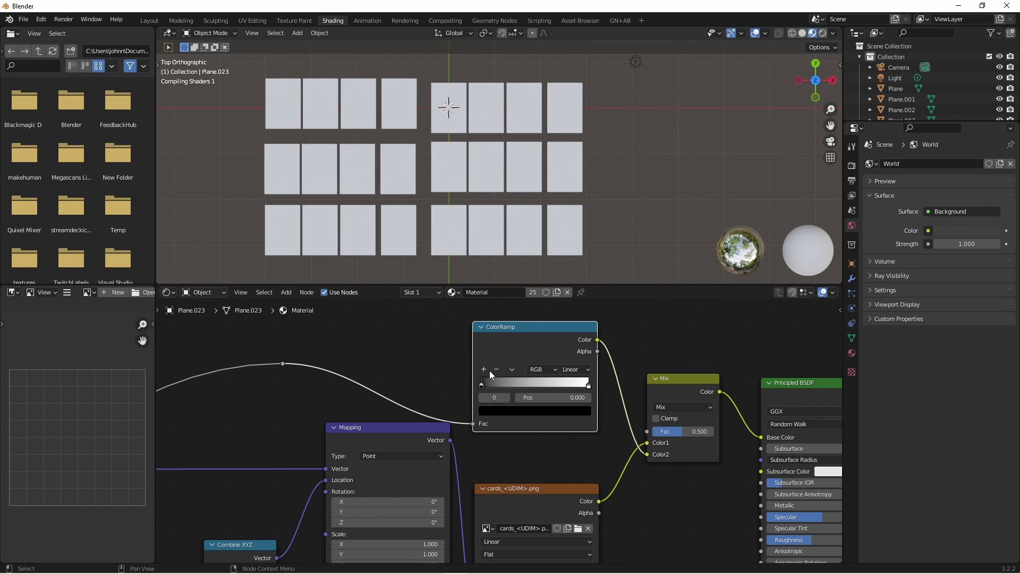
Add green, red and dark blue stops to the ColorRamp and set the Mix node's blend mode to Color.
left_click(483, 368)
left_click(505, 410)
left_click(483, 369)
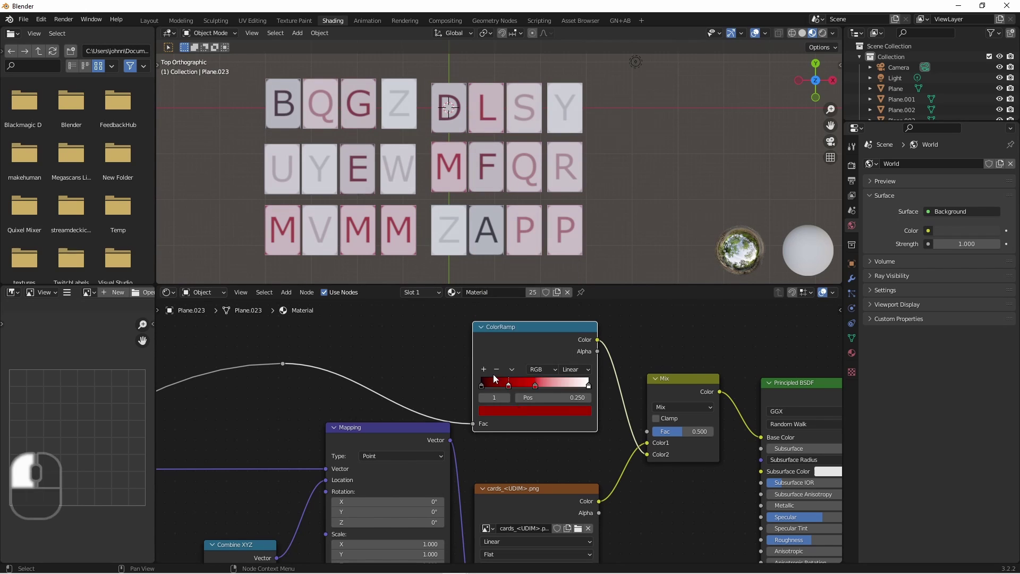
key("ctrl+v")
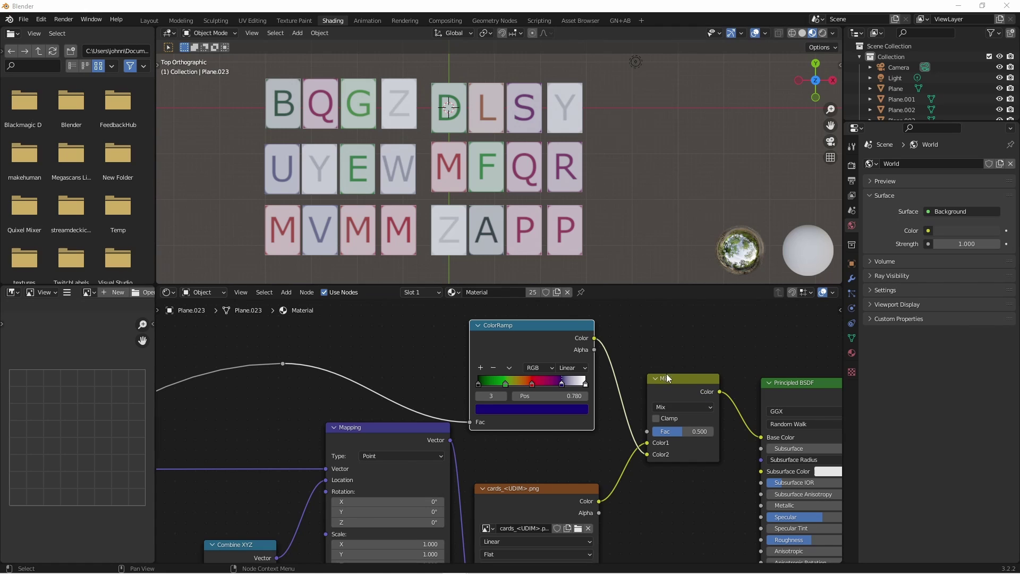
left_click(687, 408)
left_click(661, 186)
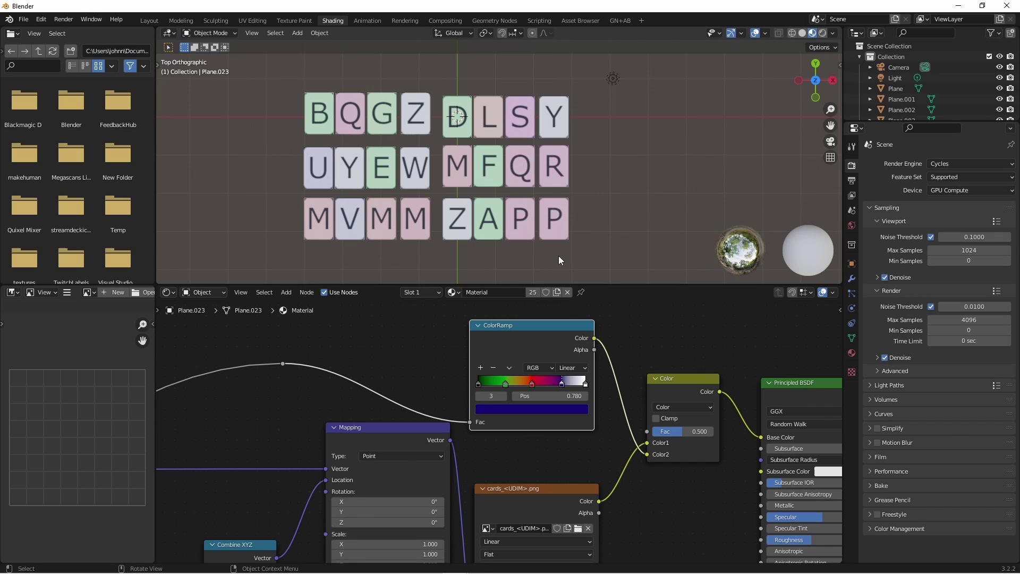
Select all the cards except the B card at the start of the upper row and delete them.
left_click_drag(571, 252, 356, 99)
key("x")
left_click(356, 99)
Add a mesh plane about 5.12 m wide at the origin and give it a new Geometry Nodes tree.
key("shift+a")
mouse_move(518, 163)
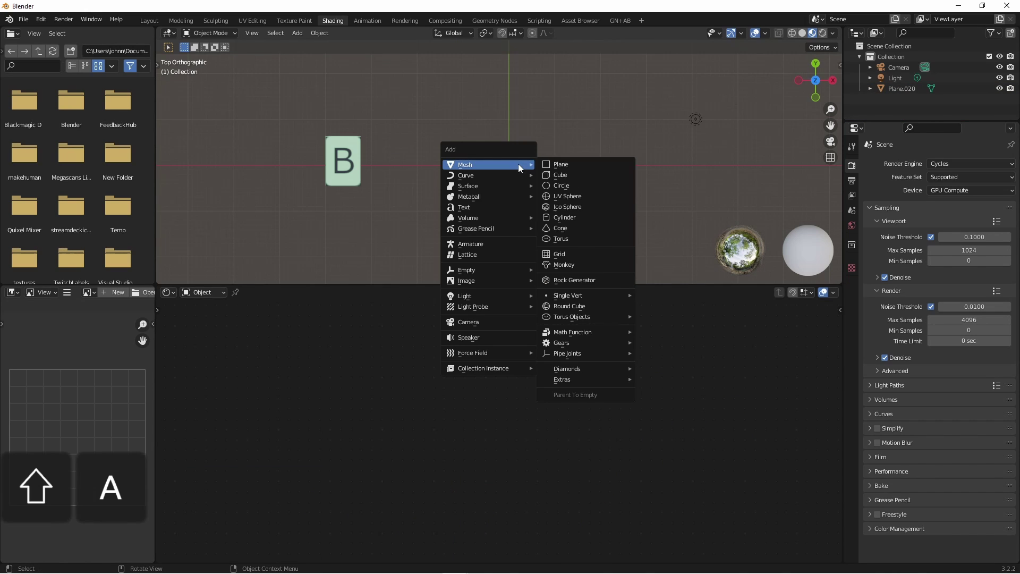
left_click(560, 161)
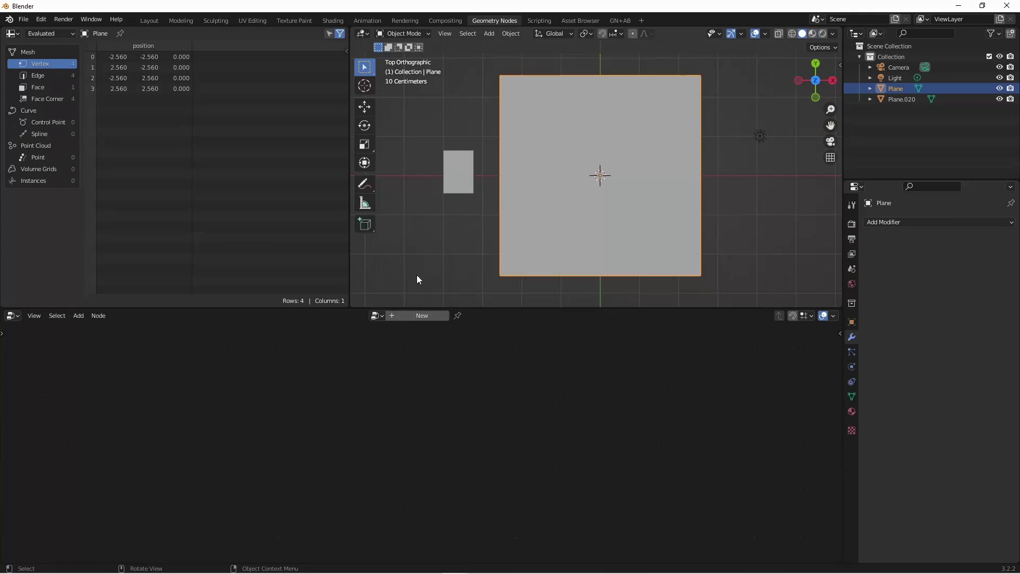
left_click(412, 316)
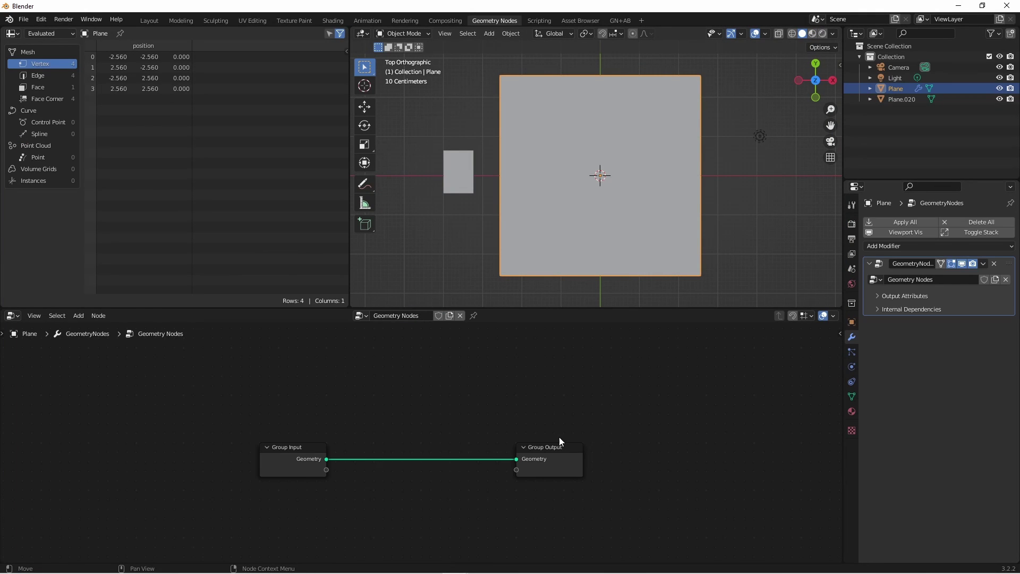
Add a Distribute Points on Faces node to the plane's geometry and combine its points with the original mesh through Join Geometry.
key("Home")
key("shift+a")
mouse_move(441, 407)
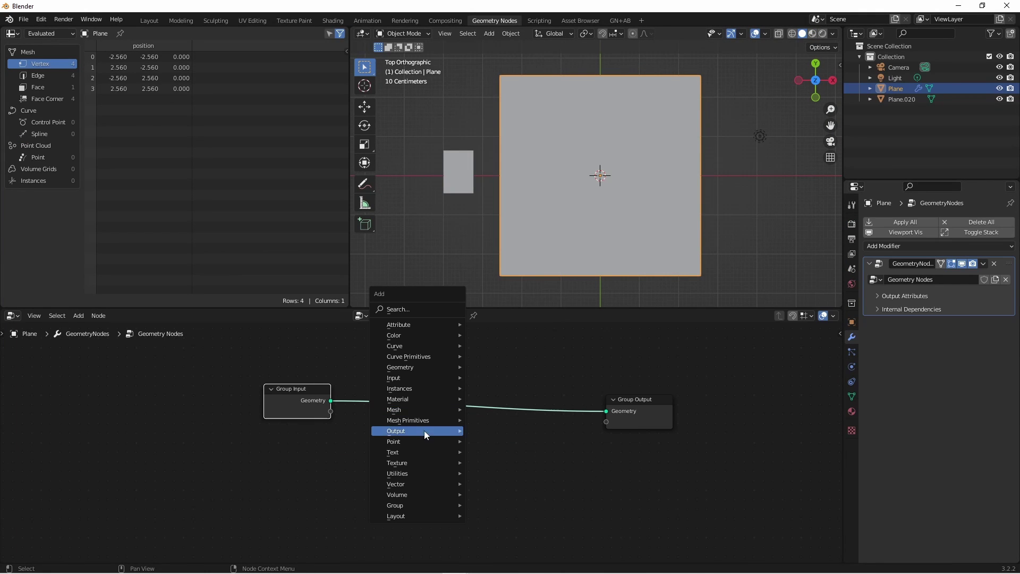
mouse_move(423, 441)
left_click(494, 445)
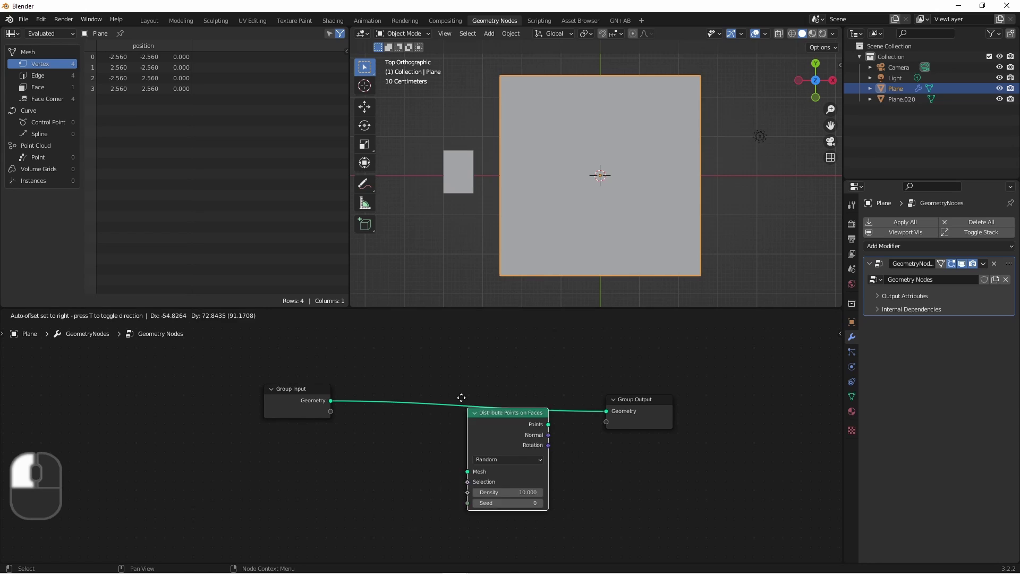
left_click(461, 433)
right_click_drag(309, 394, 447, 409, "shift")
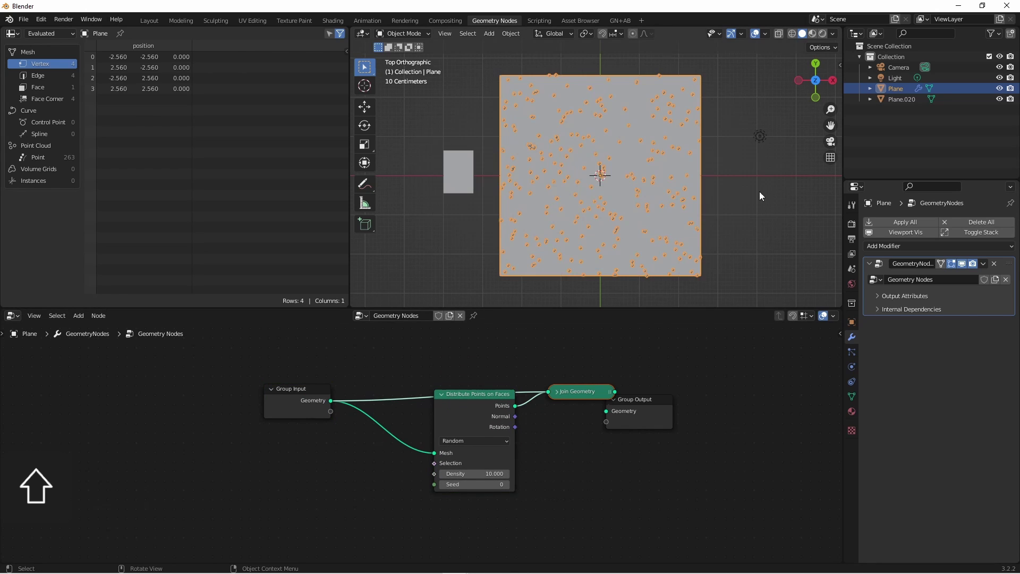
left_click(725, 193)
Insert an Instance on Points node between Distribute Points on Faces and Join Geometry.
key("shift+a")
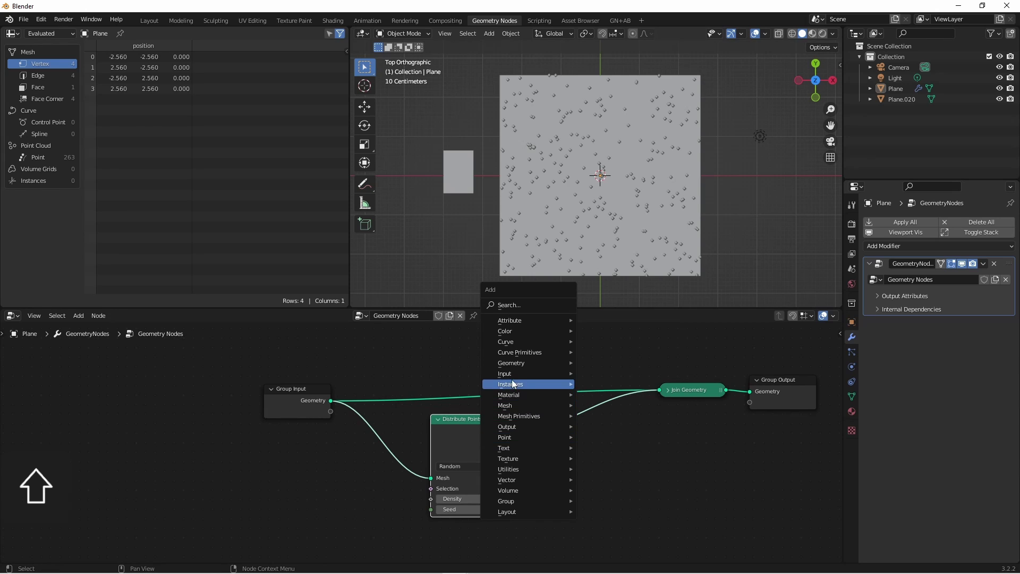
mouse_move(513, 384)
left_click(588, 385)
left_click(539, 445)
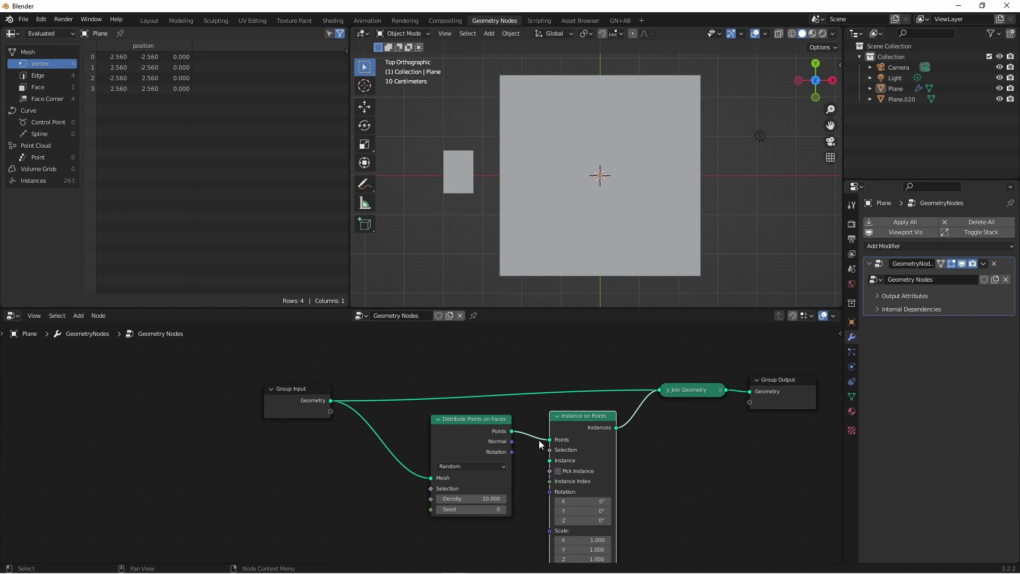
Rename the letter card object Card, bring it in as an Object Info node, and connect its Geometry to the Instance input.
middle_click_drag(539, 446, 564, 366, "shift")
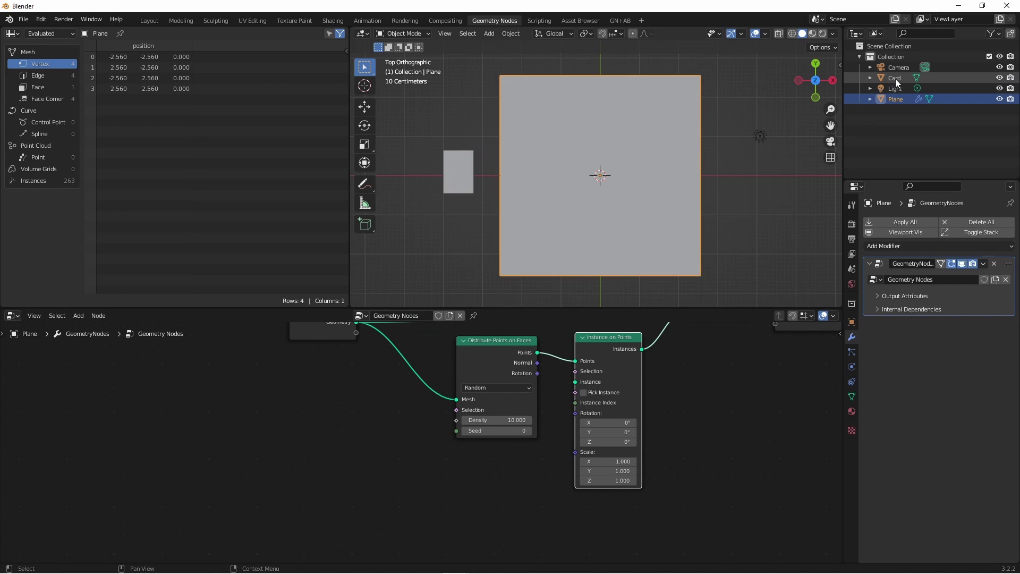
left_click_drag(895, 80, 392, 477)
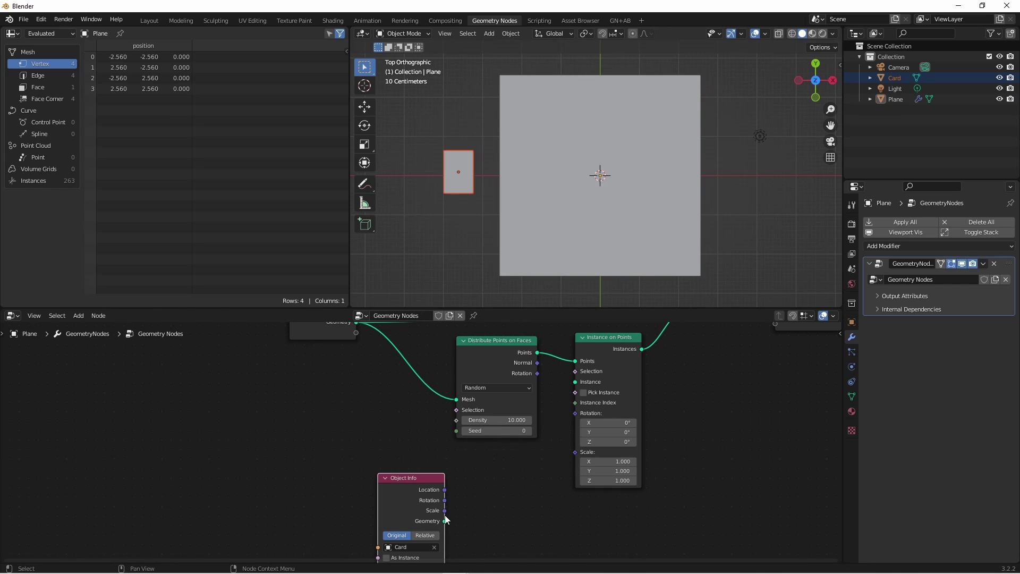
left_click_drag(446, 520, 581, 385)
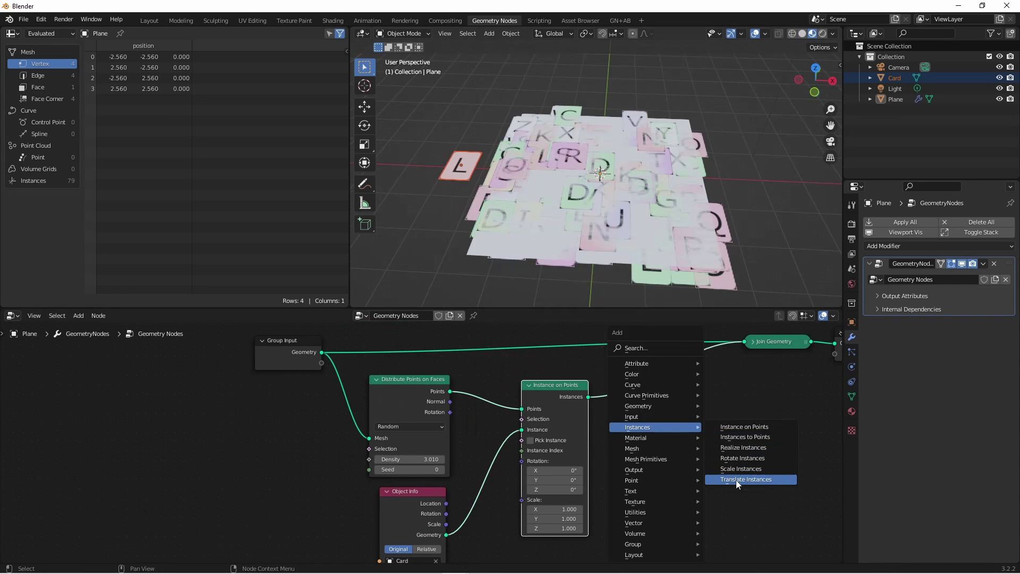
Set the point density to 3.010 and insert a Translate Instances node between Instance on Points and Join Geometry.
left_click(683, 541)
left_click(627, 381)
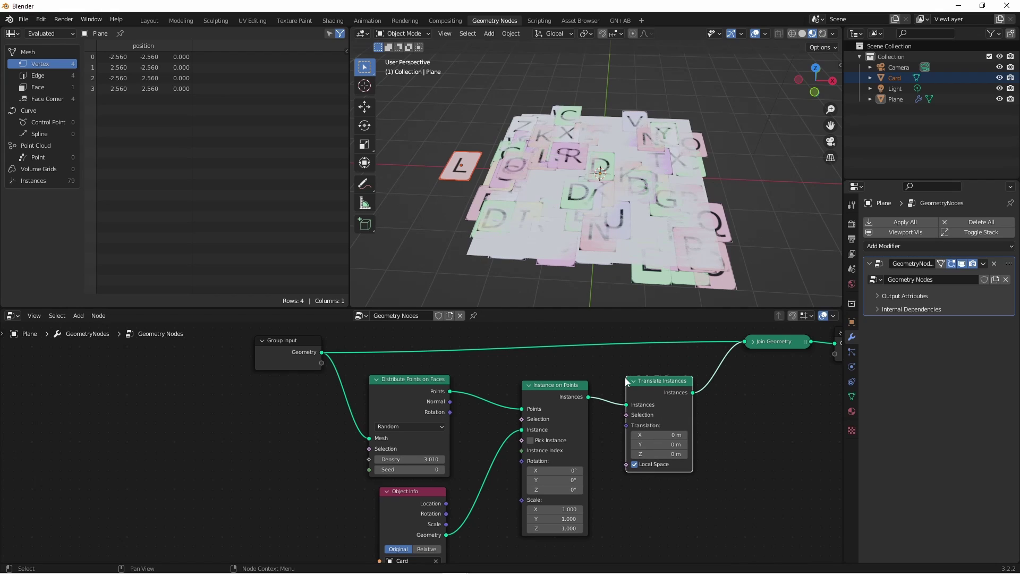
key("shift")
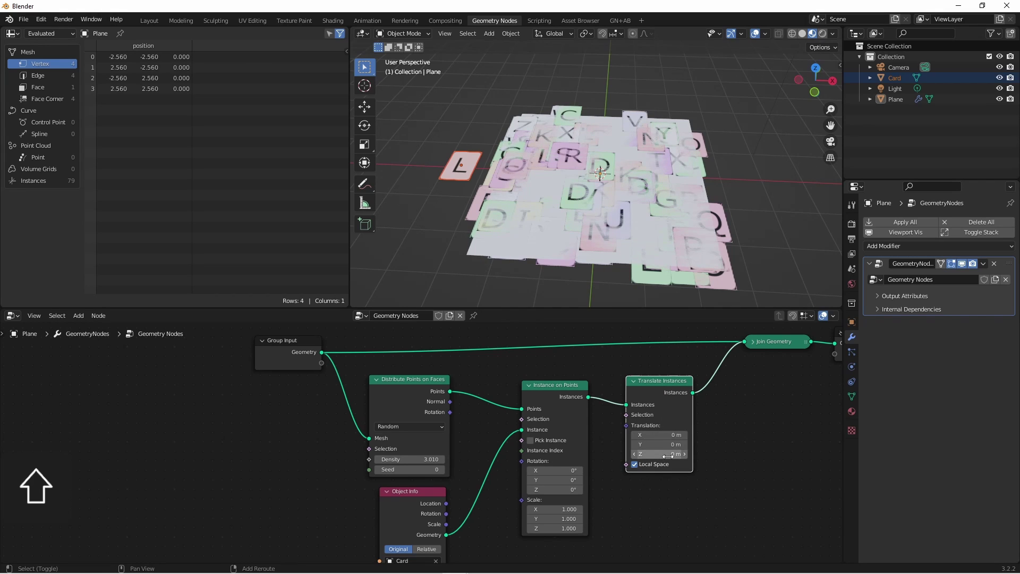
left_click_drag(637, 422, 676, 419)
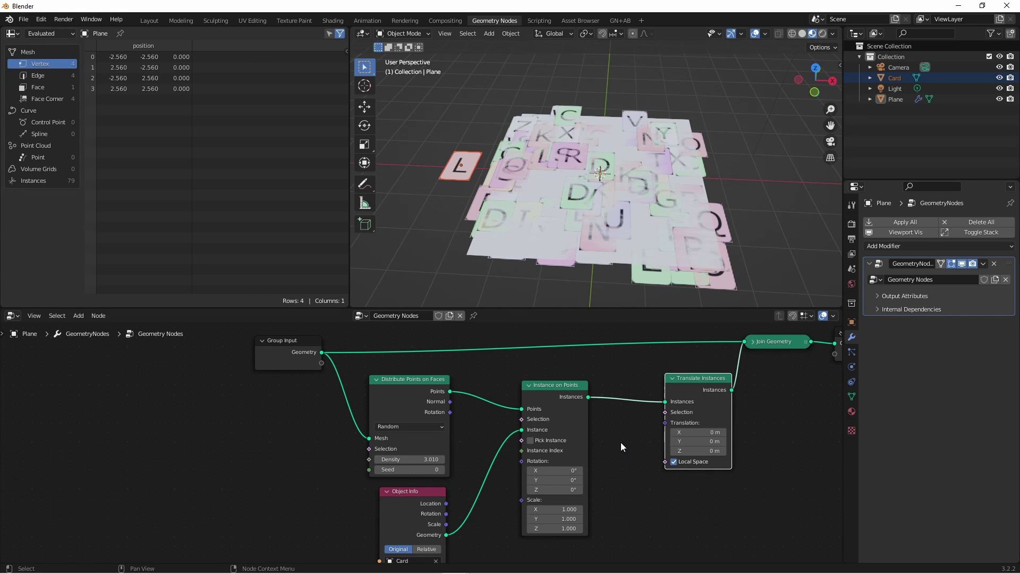
Add a Random Value node set to Vector and connect its Value to the Translation input of Translate Instances.
key("shift+a")
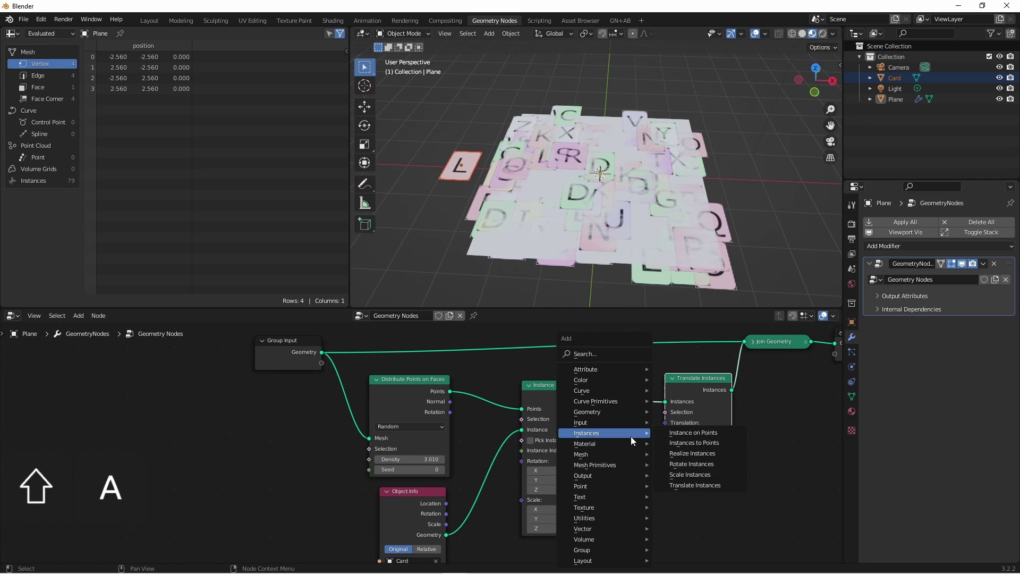
left_click(632, 451)
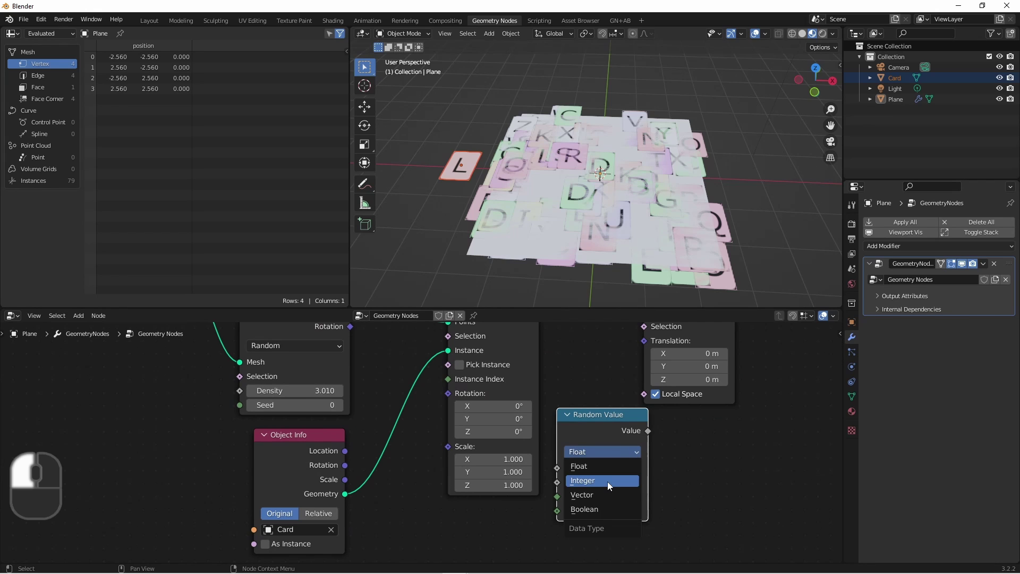
left_click(598, 494)
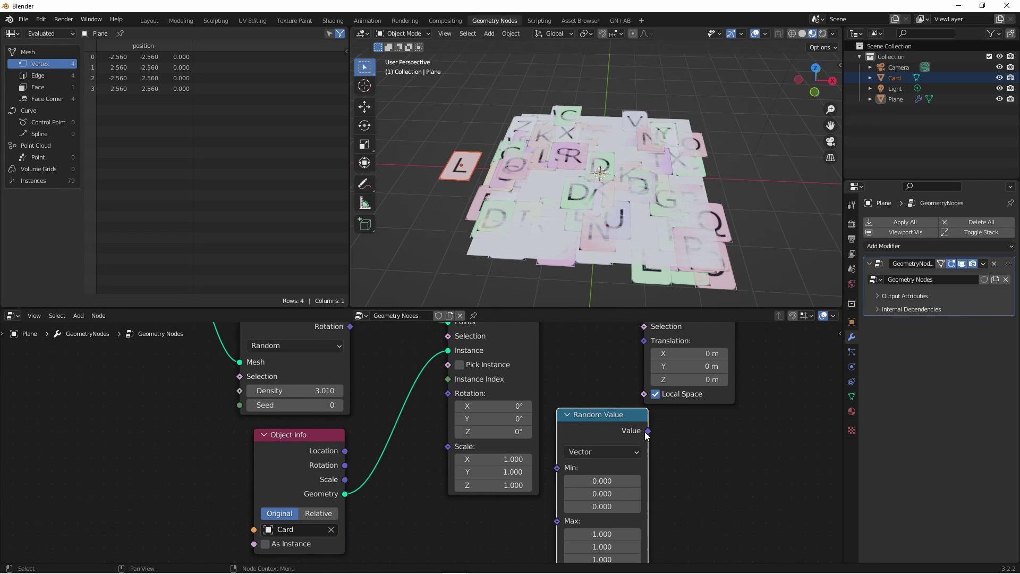
left_click_drag(647, 430, 644, 341)
key("shift")
middle_click_drag(688, 505, 653, 447, "shift")
left_click_drag(573, 398, 588, 364)
Set the Random Value minimum Z to 0.001 and the maximum to 0 in X and Y and 0.01 in Z.
left_click(598, 445)
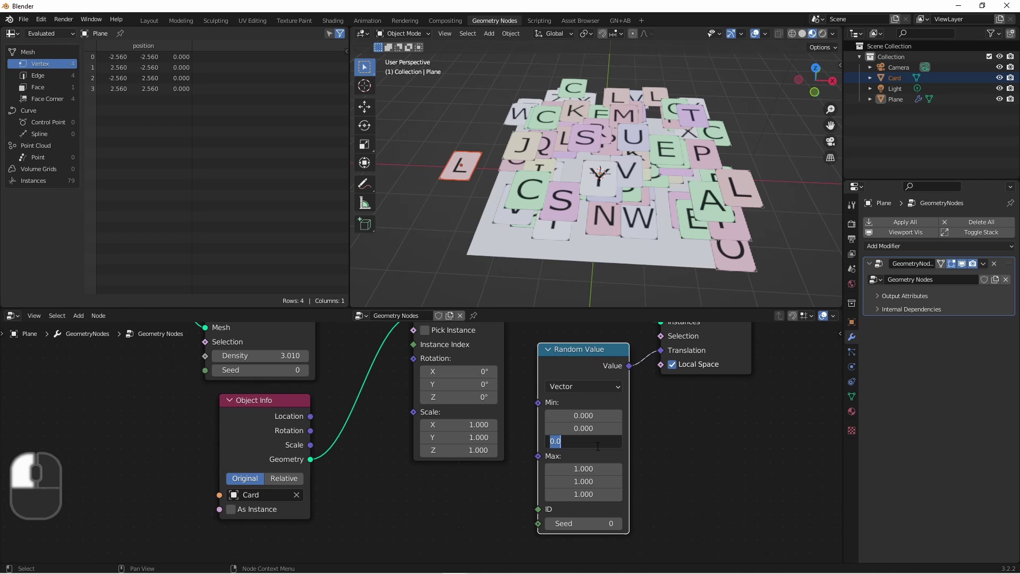
type(".001")
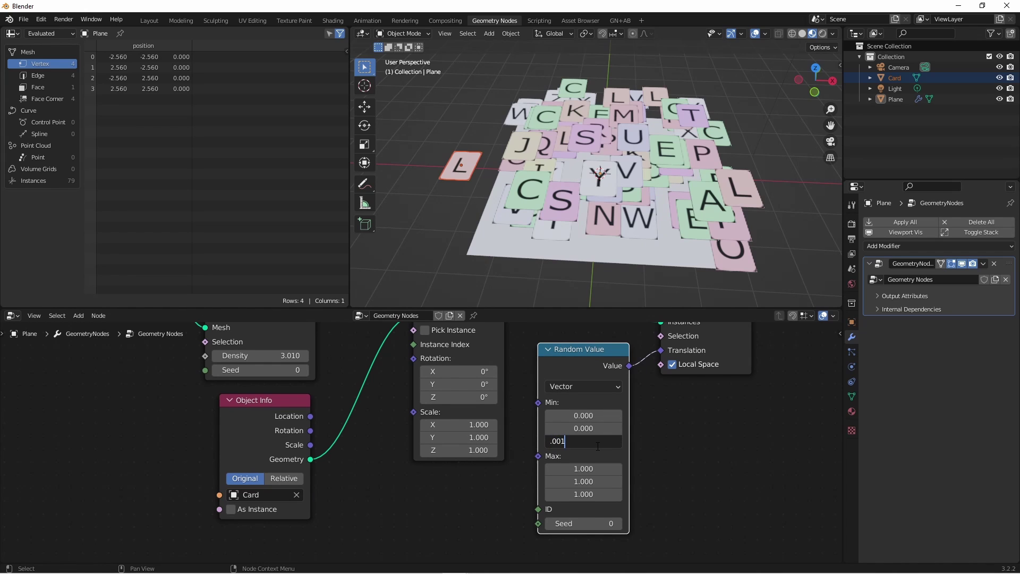
key("Return")
left_click(597, 494)
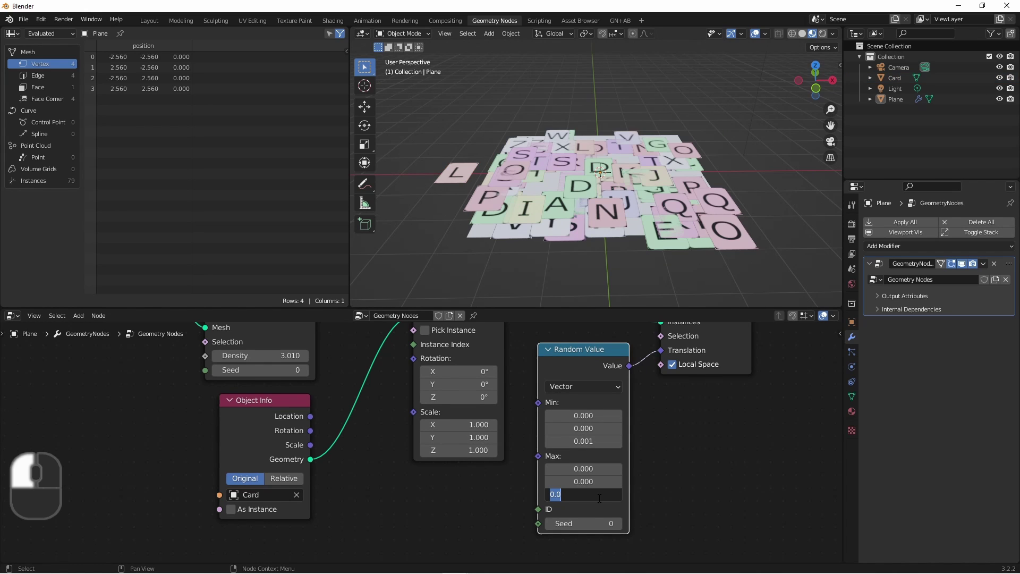
type(".01")
key("Return")
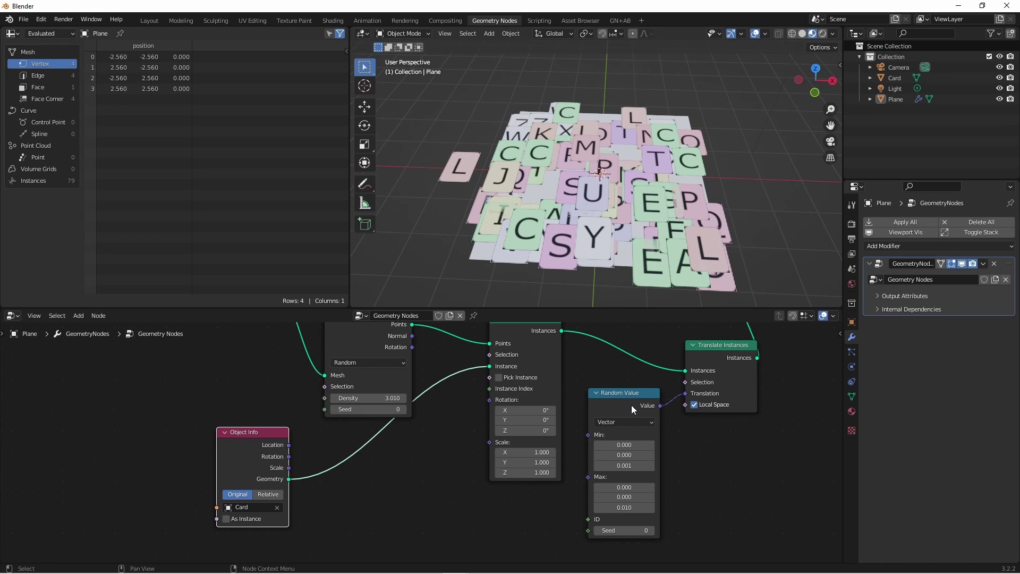
left_click(635, 396)
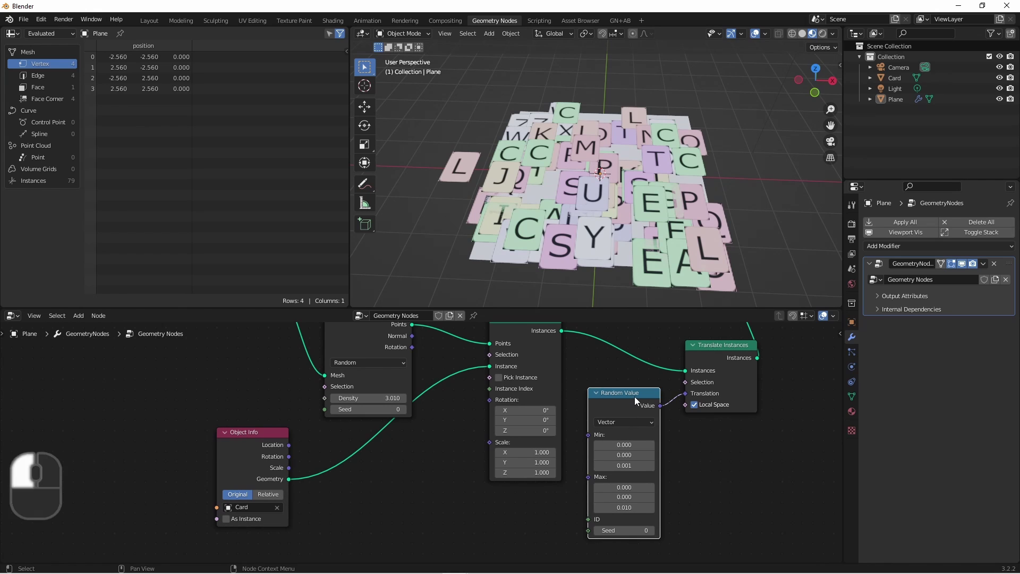
Duplicate the vector Random Value node and connect the copy's Value to the Rotation input of Instance on Points.
key("shift+d")
left_click(409, 439)
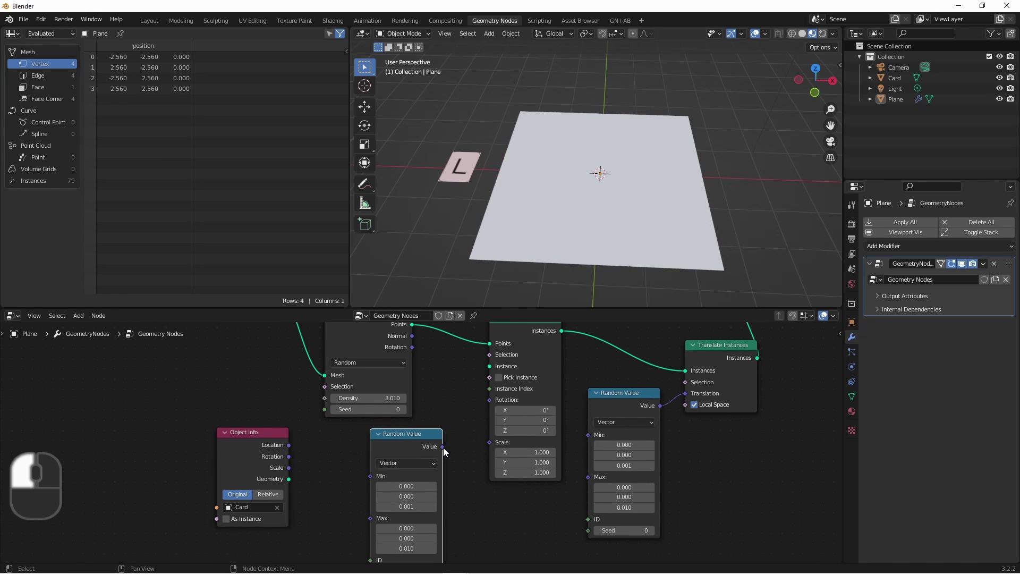
left_click_drag(443, 446, 489, 400)
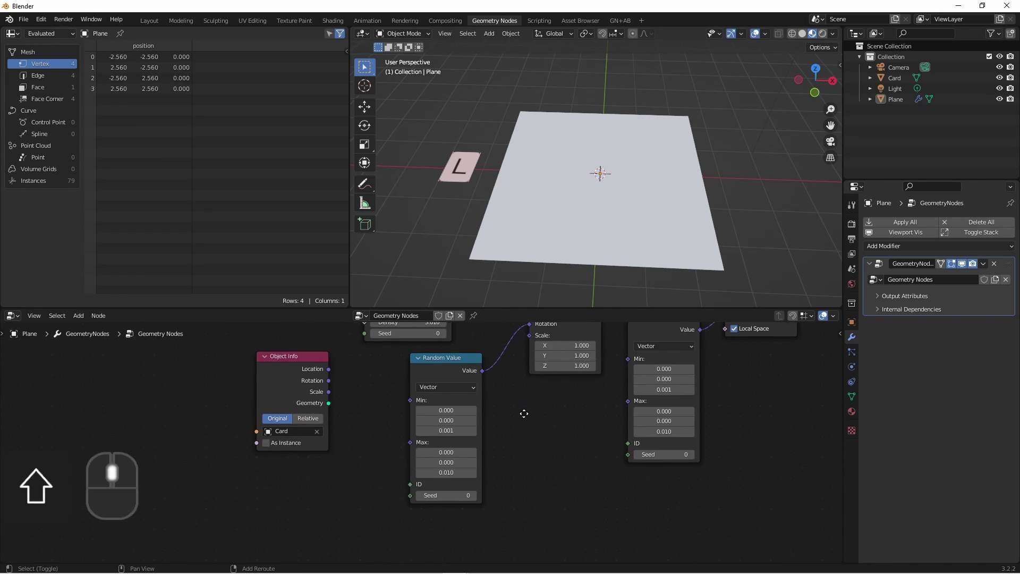
left_click_drag(344, 425, 516, 329)
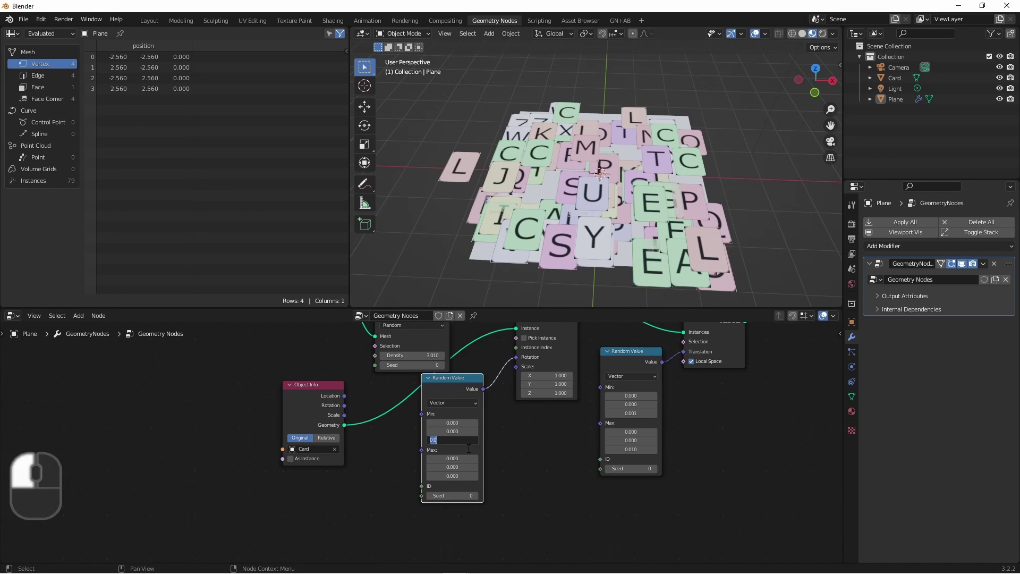
Set the rotation Random Value node's minimum Z to -pi and its maximum Z to pi.
double_click(452, 439)
type("-pi")
key("Return")
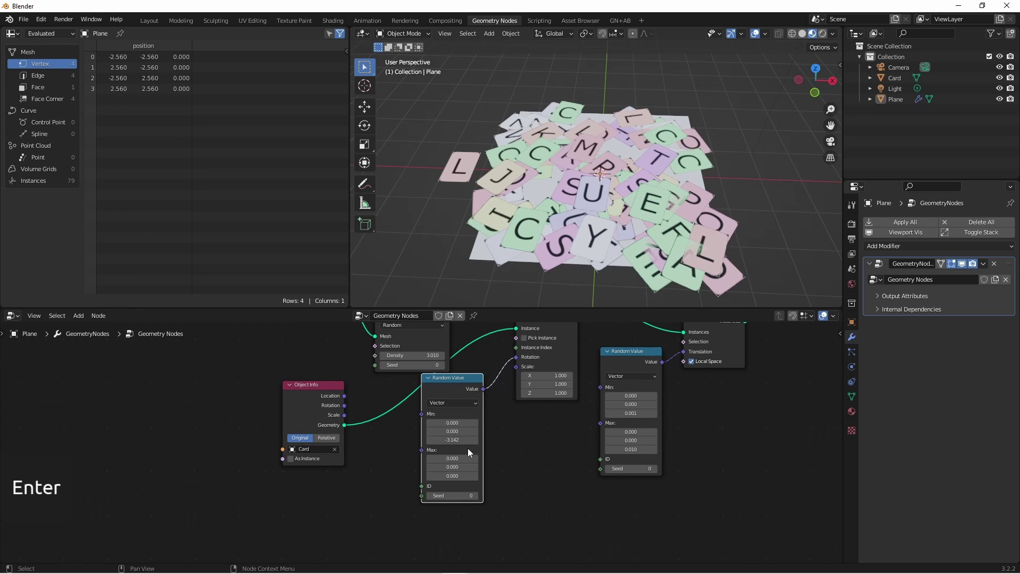
double_click(452, 475)
type("pi")
key("Return")
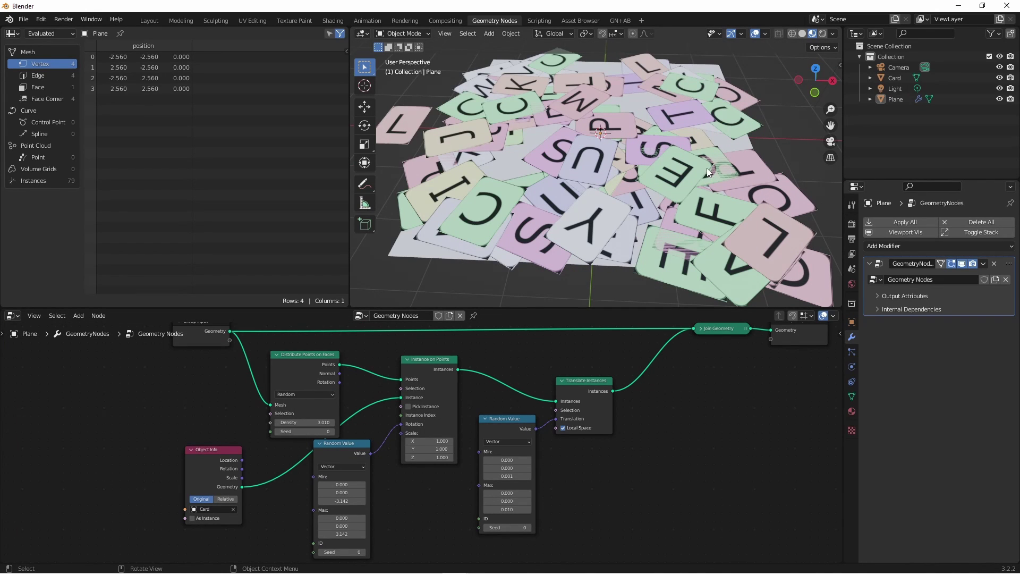
In the Card object's material, connect the Alpha output of the cards_<UDIM>.png image texture to the Alpha input of the Principled BSDF.
middle_click_drag(763, 181, 613, 152, "shift")
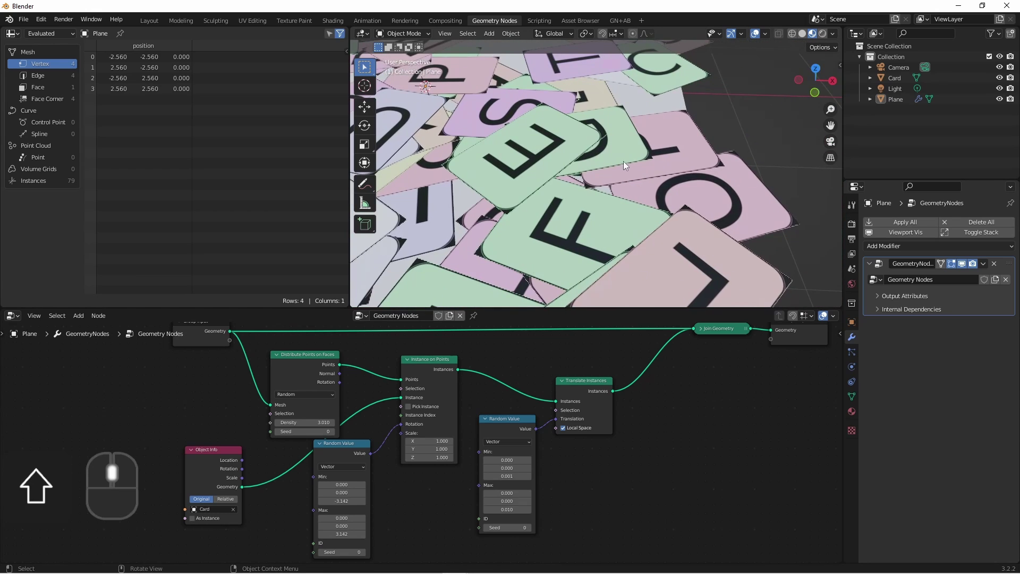
scroll(580, 185, "down", 2)
middle_click_drag(579, 184, 682, 212, "shift")
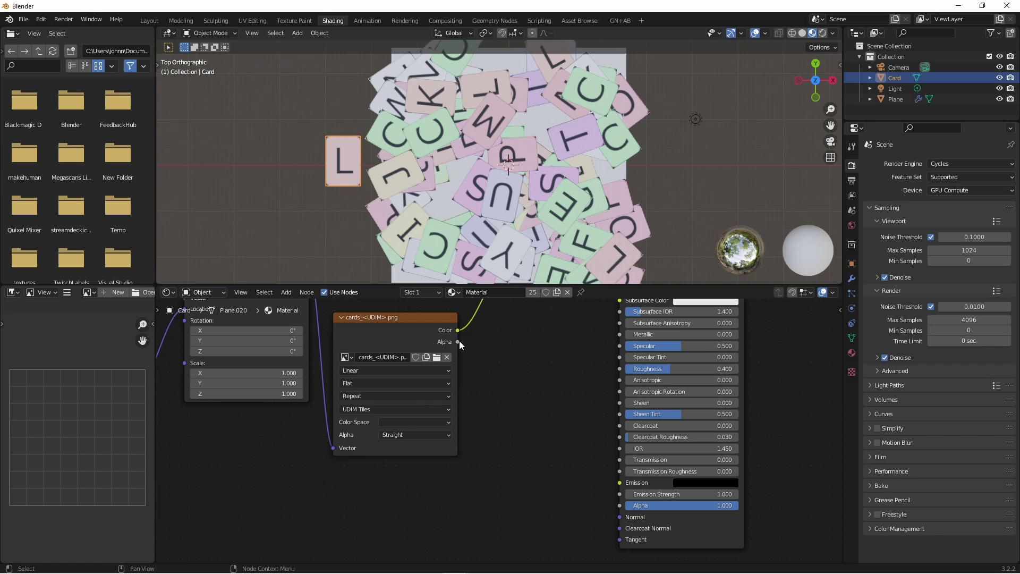
left_click_drag(459, 342, 626, 504)
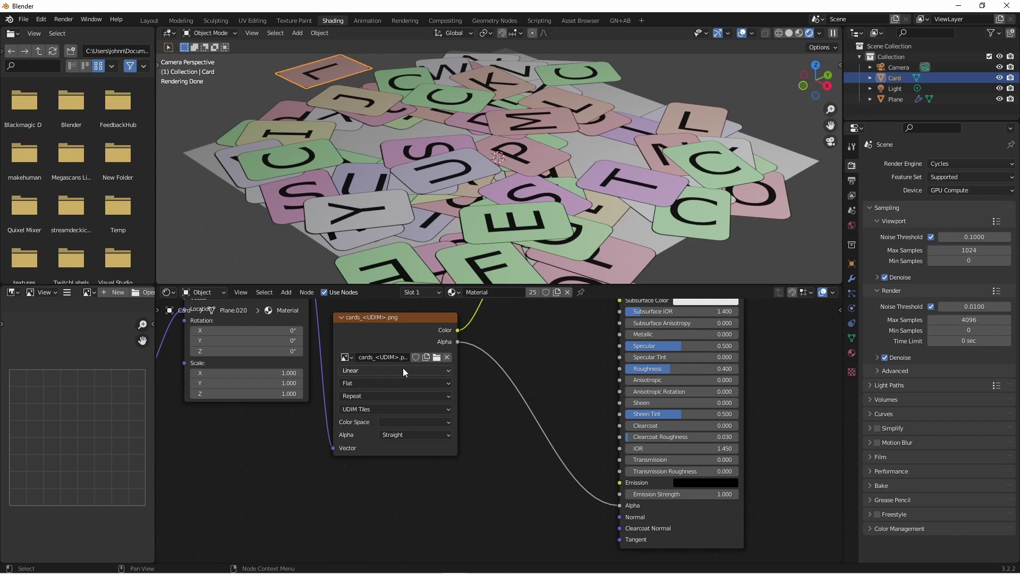
scroll(403, 368, "down", 3)
middle_click_drag(403, 368, 482, 473)
scroll(482, 473, "up", 8)
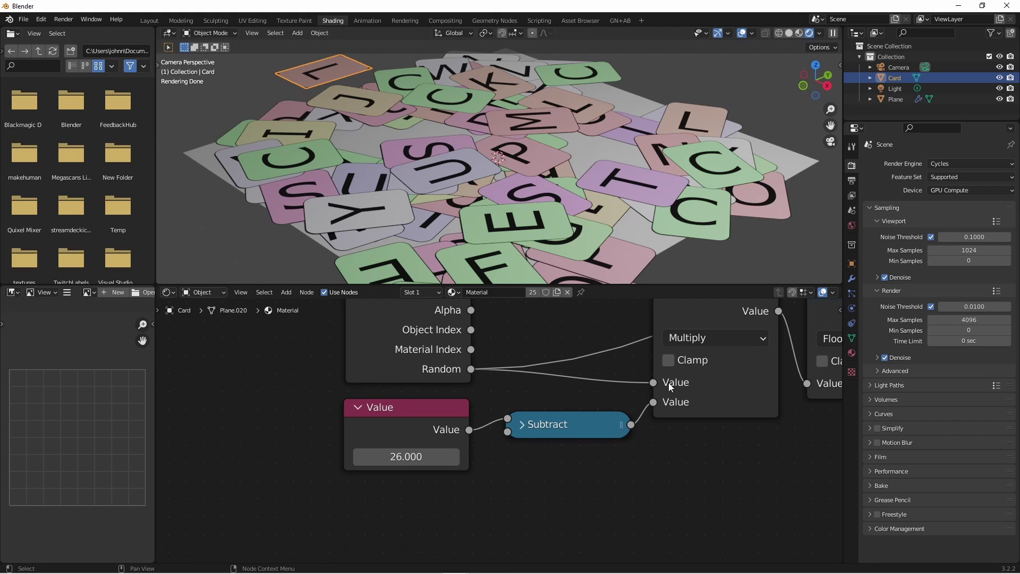
scroll(668, 382, "down", 8)
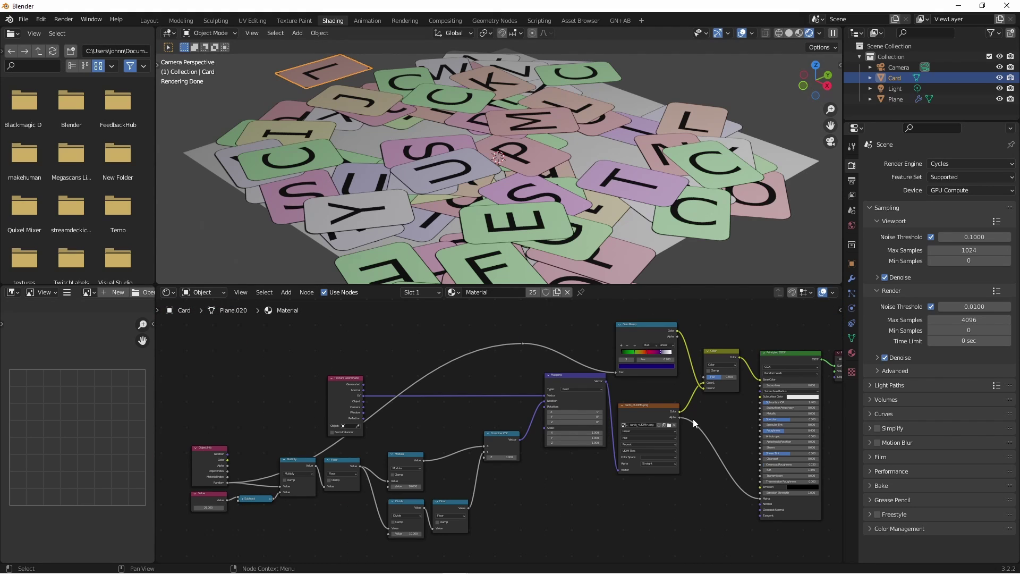